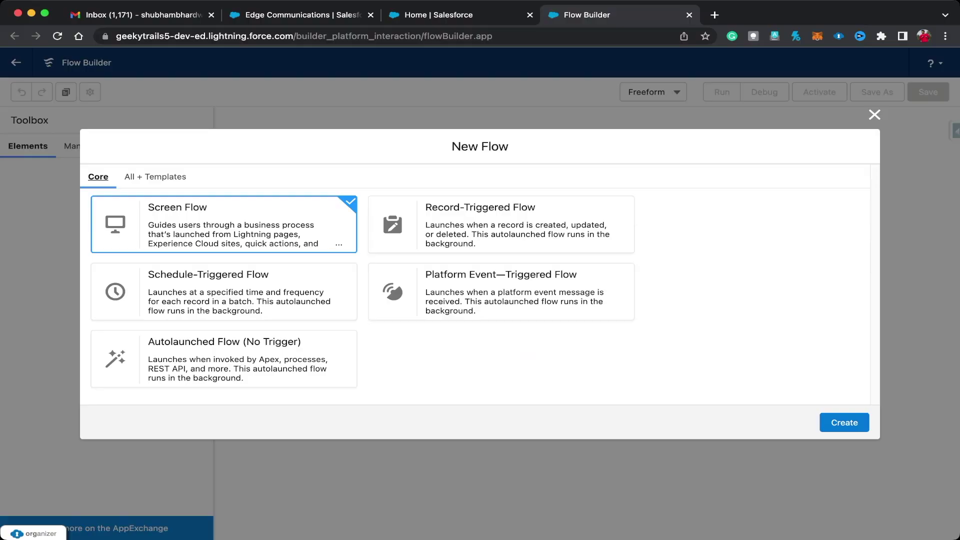
Reopen the new flow setup from the Flows list and create a Screen Flow
key("super+w")
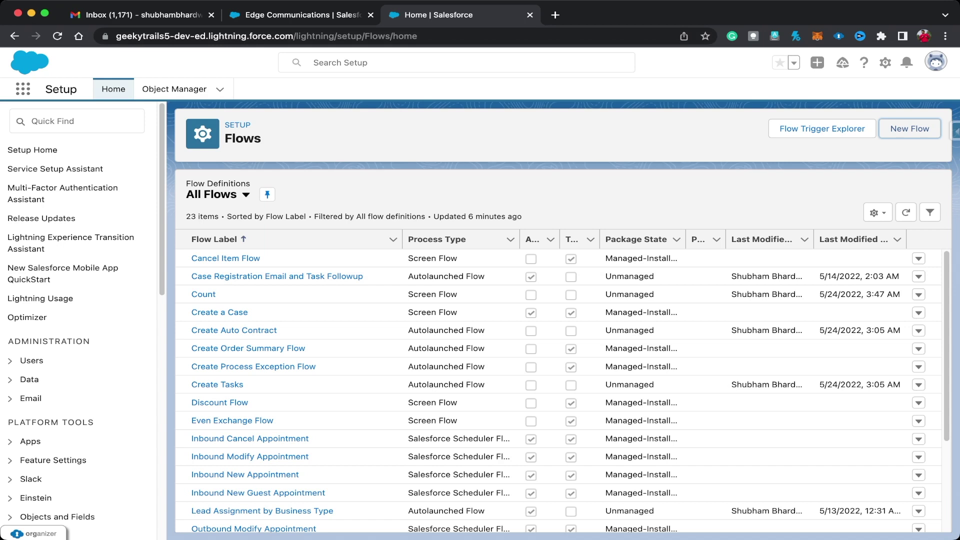
left_click(909, 129)
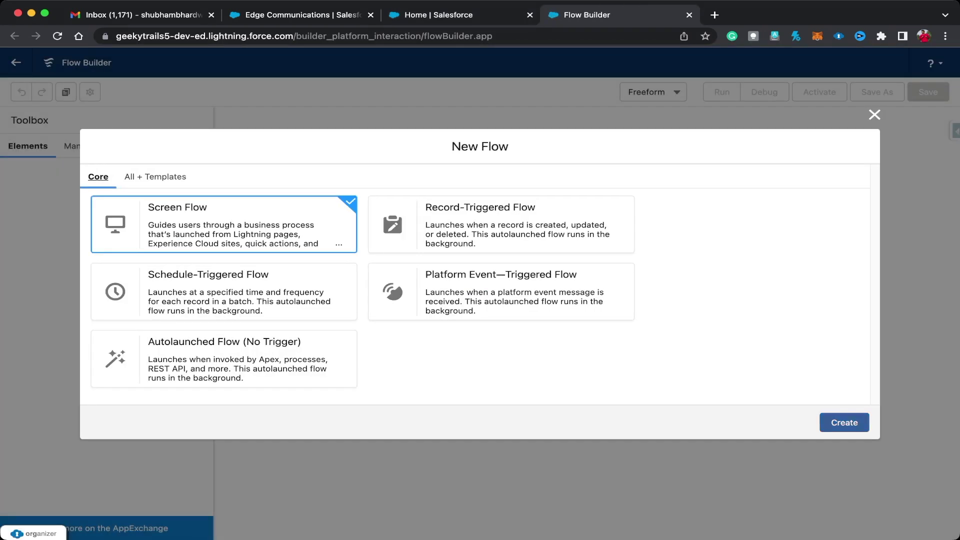
left_click(844, 423)
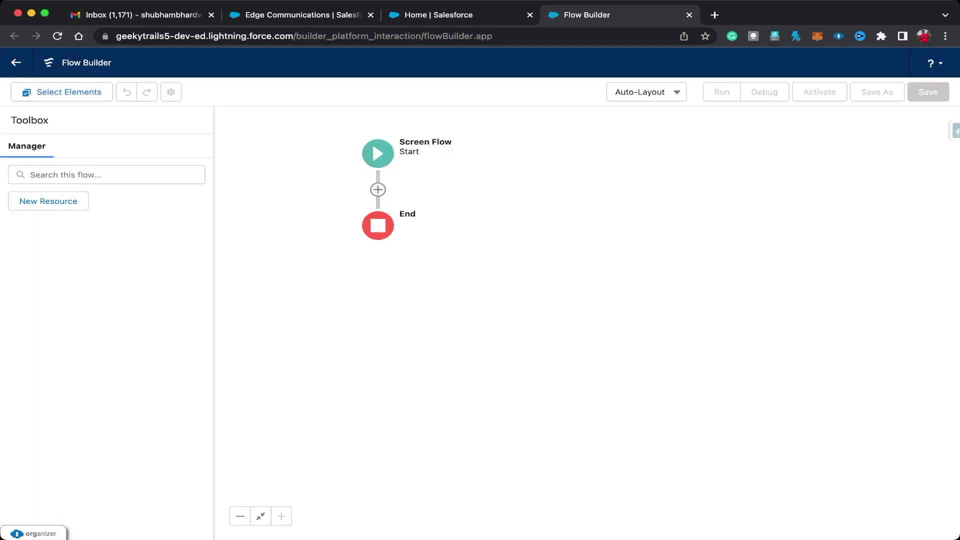
left_click(378, 189)
scroll(375, 320, "down", 3)
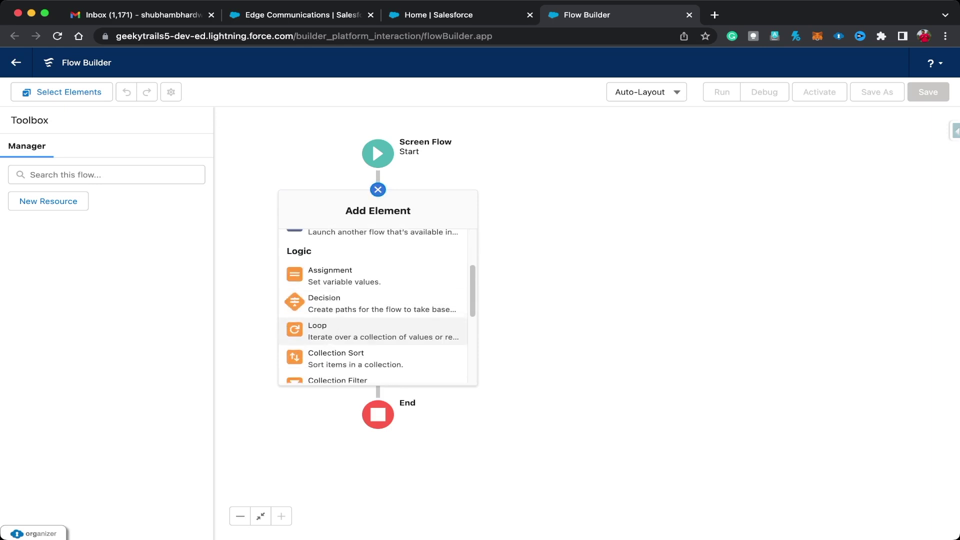
left_click(350, 331)
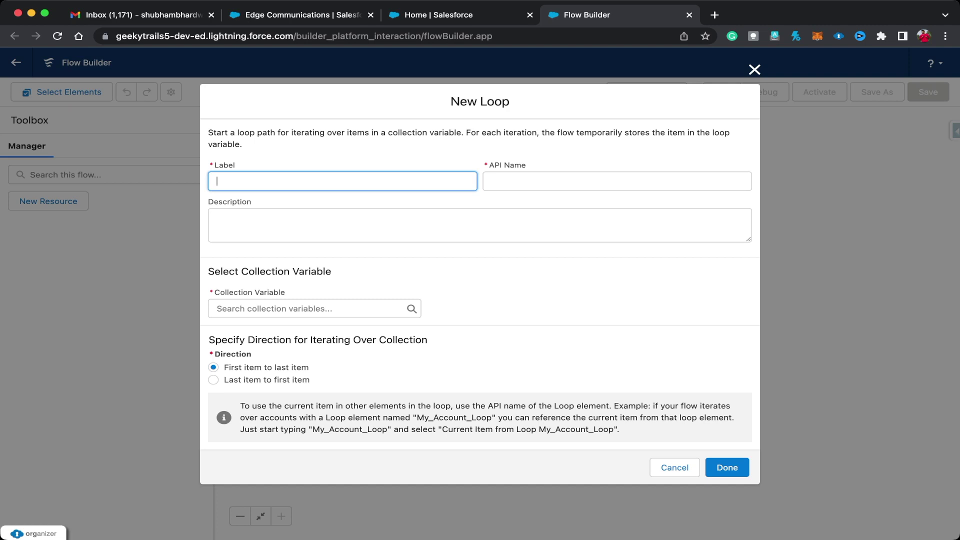
left_click(314, 309)
left_click(314, 338)
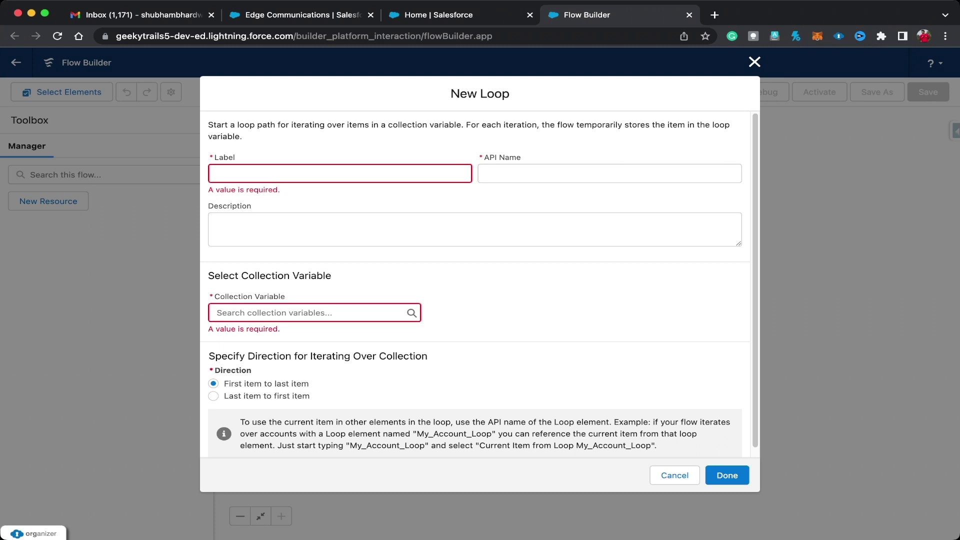
left_click(754, 62)
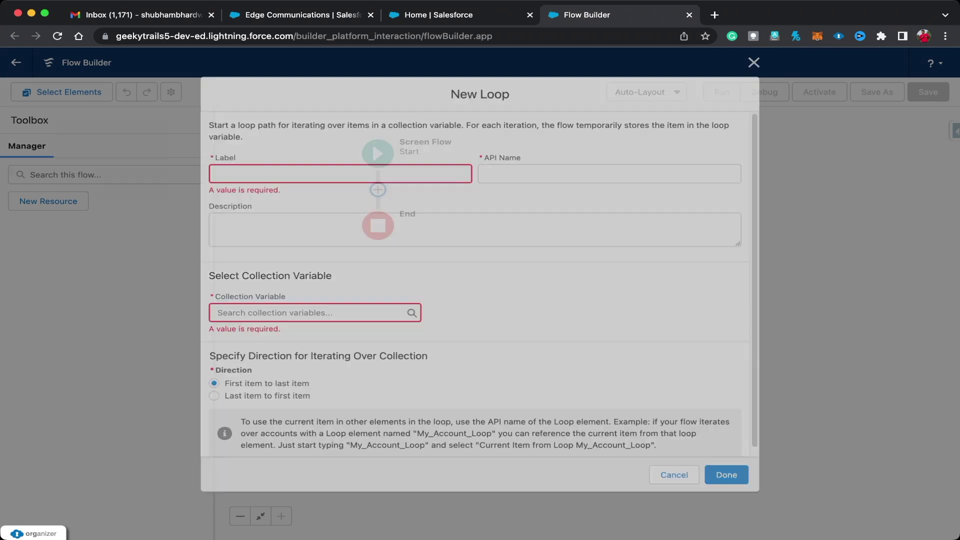
Add a Get Records element labelled "All Accounts" after Start, with Account as its object
left_click(377, 190)
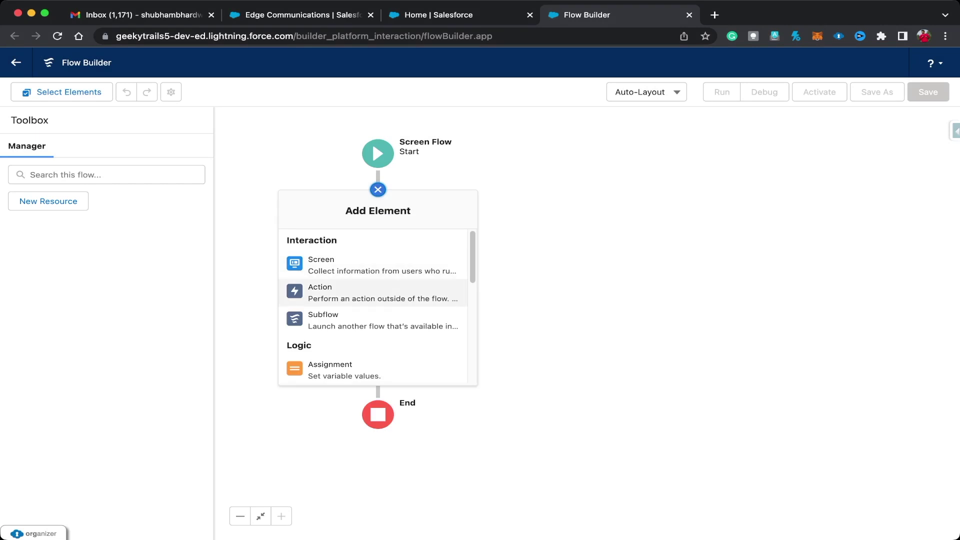
scroll(373, 290, "down", 5)
scroll(373, 300, "down", 2)
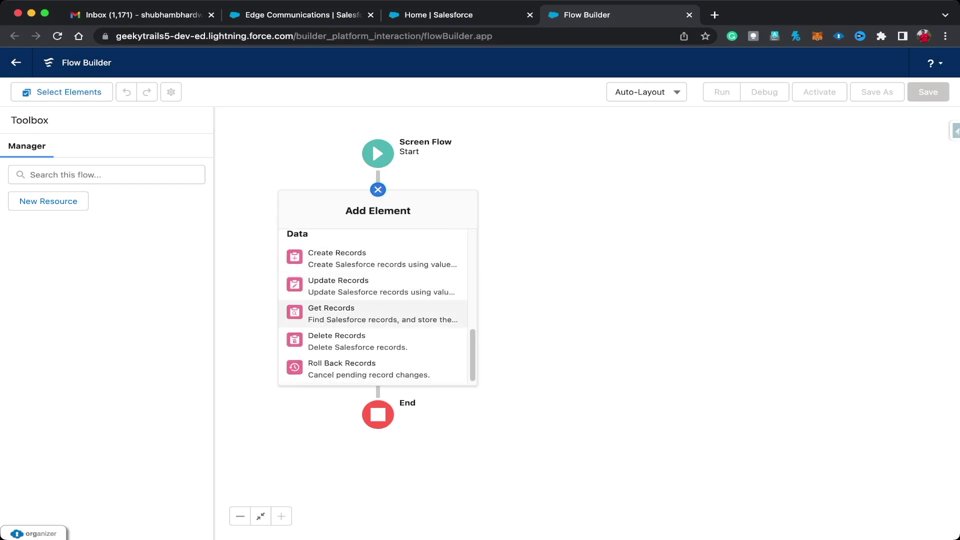
left_click(351, 315)
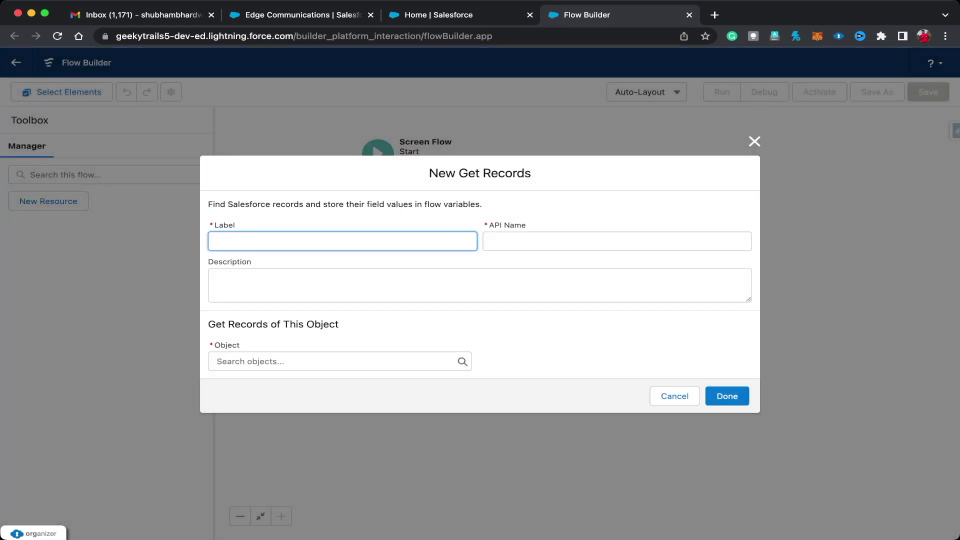
type("All Accounts")
key("Tab")
left_click(339, 361)
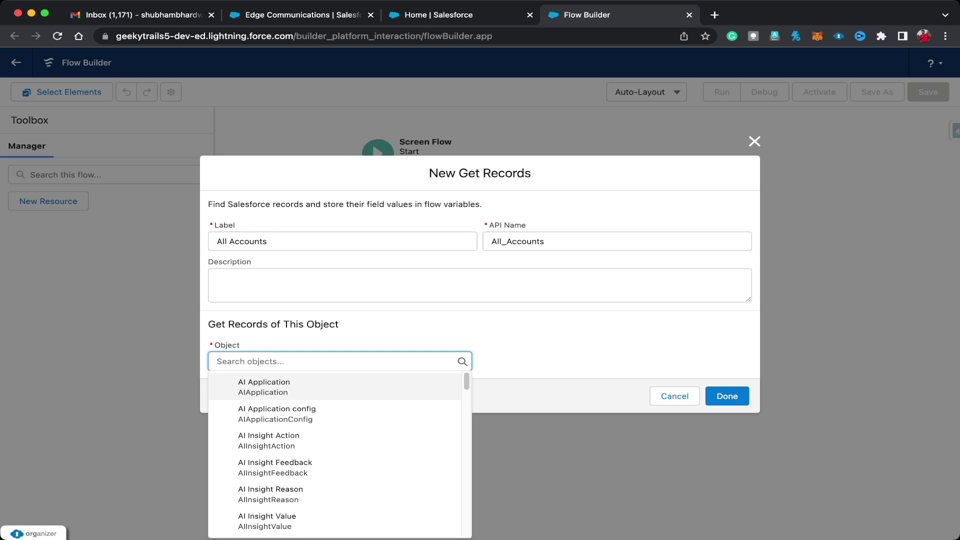
type("Account")
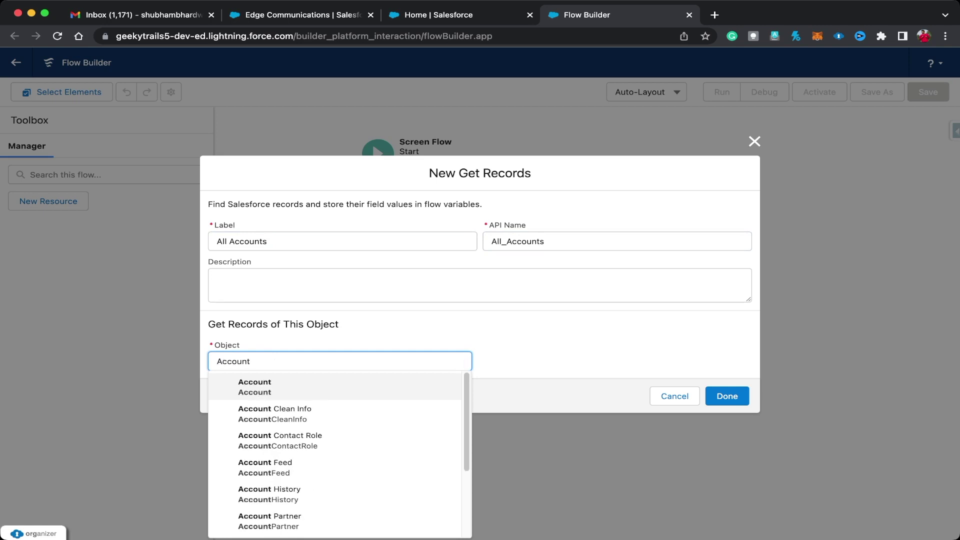
left_click(255, 387)
Set the Get Records element to get all Account records without conditions, store all records, and finish it
scroll(480, 285, "down", 2)
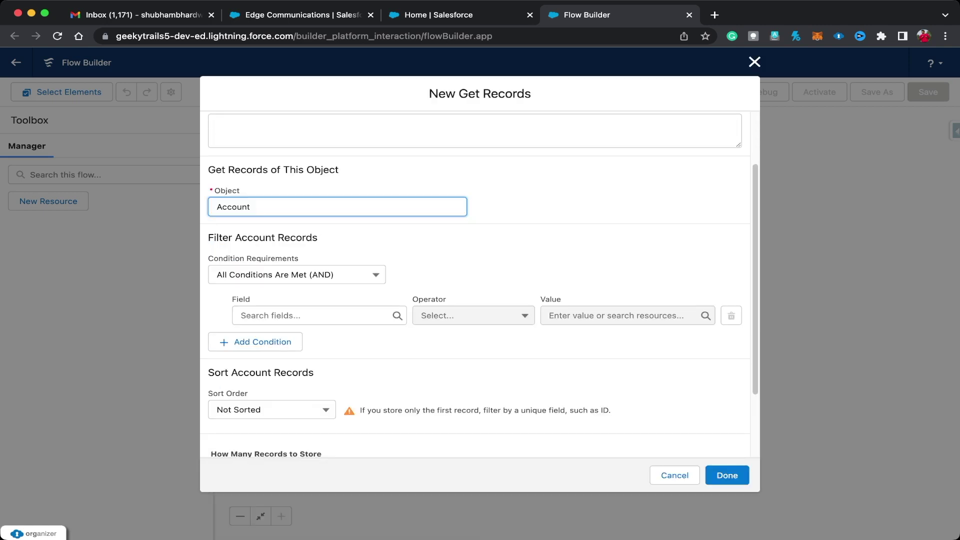
left_click(297, 274)
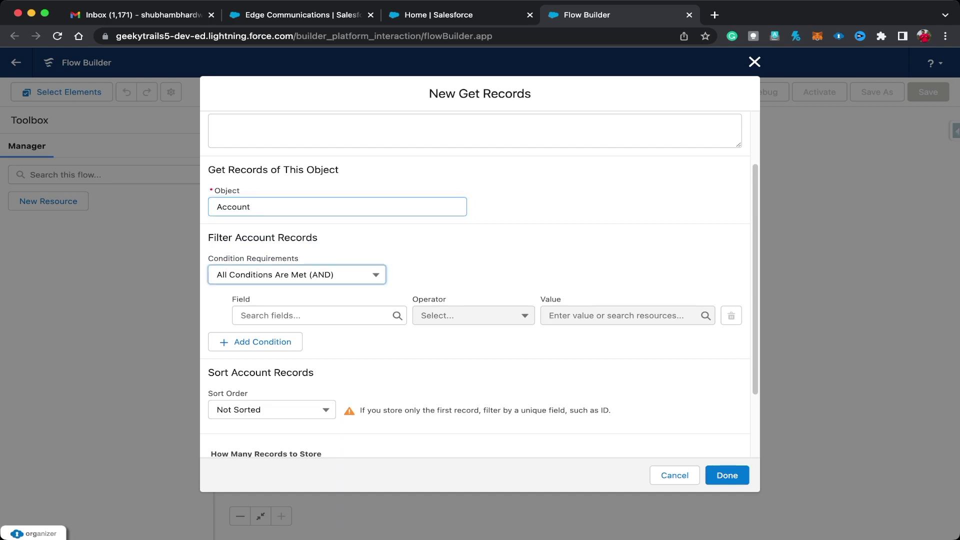
left_click(296, 298)
scroll(475, 284, "down", 2)
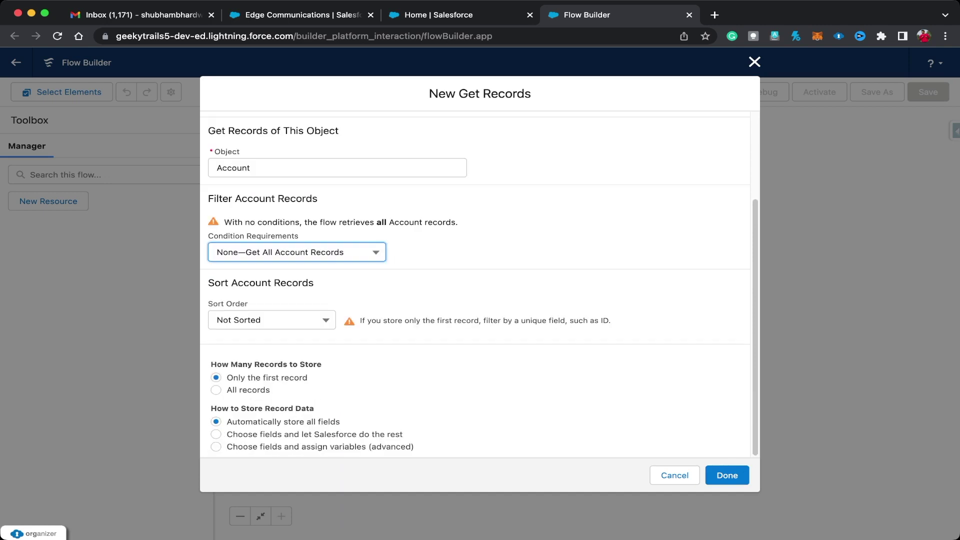
left_click(216, 390)
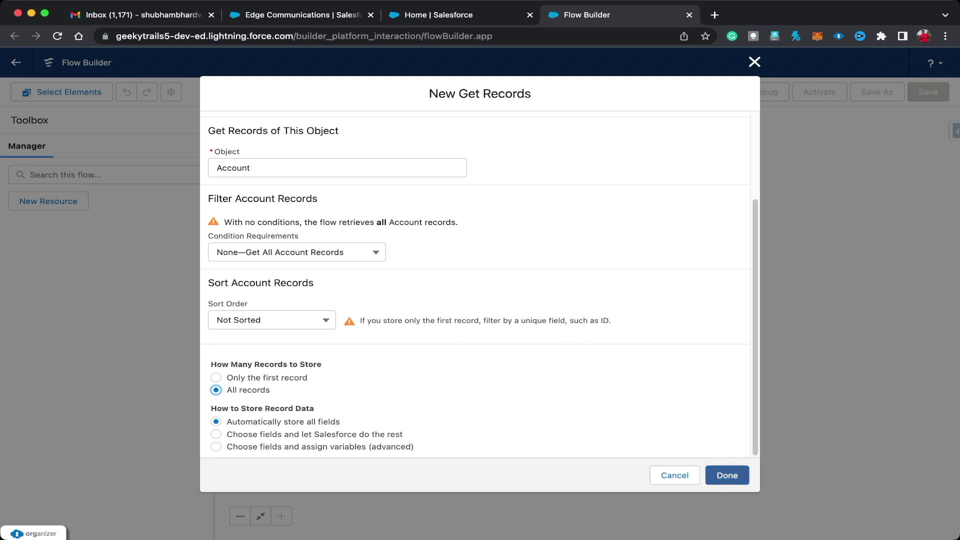
left_click(727, 475)
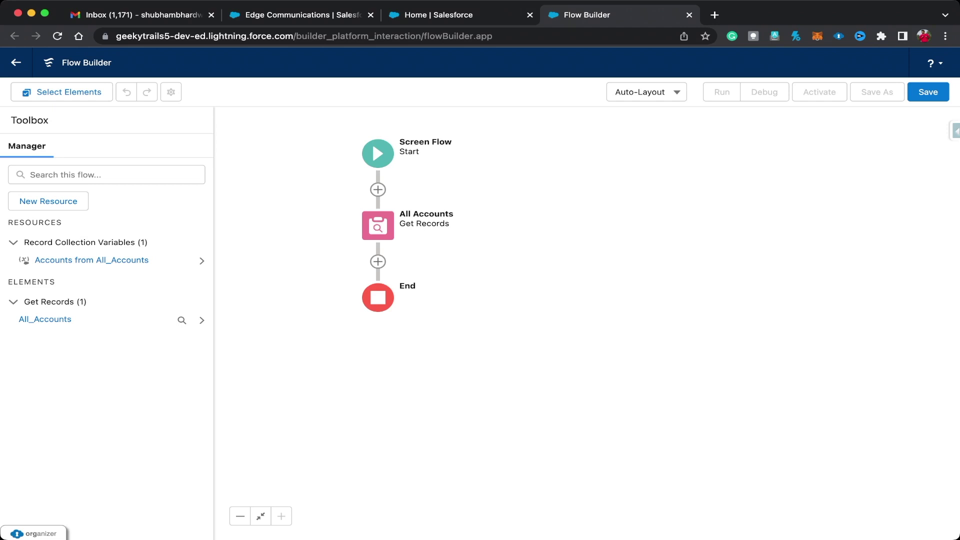
Add a Loop element labelled "acc" after All Accounts that iterates over the All_Accounts collection
left_click(377, 261)
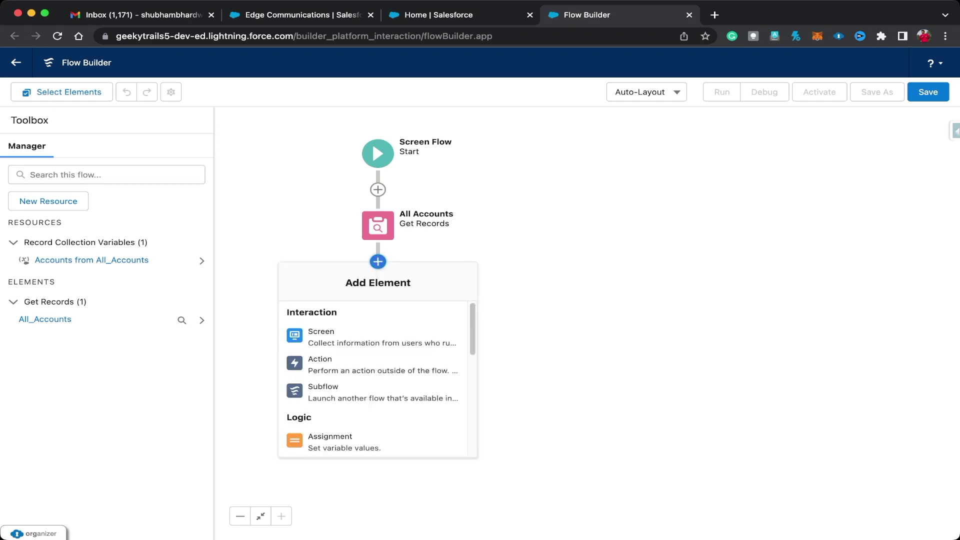
scroll(360, 382, "down", 3)
left_click(351, 409)
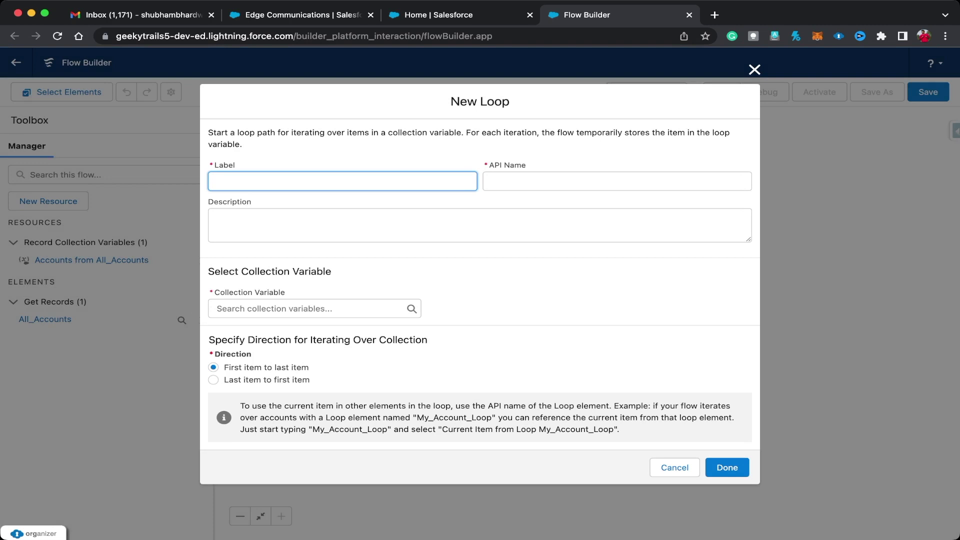
type("acc")
key("Tab")
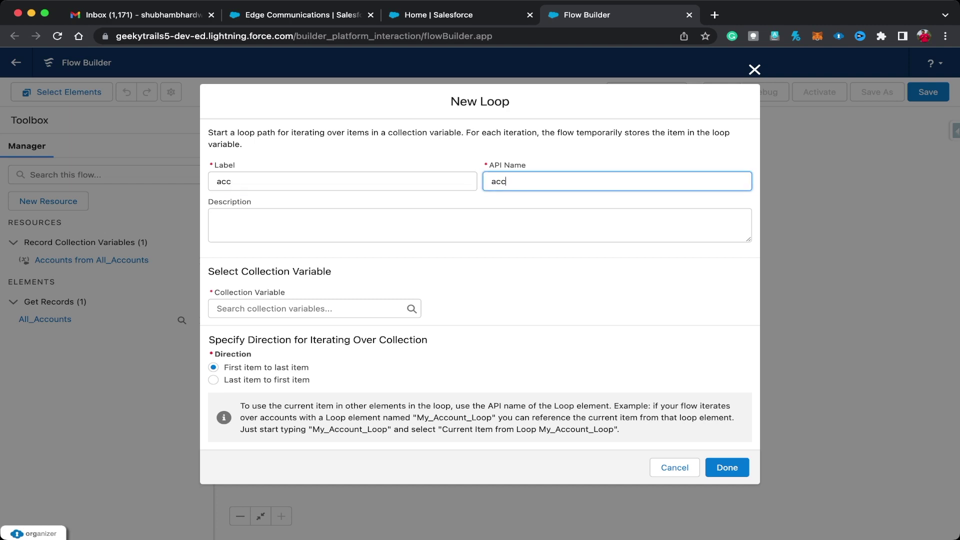
left_click(314, 309)
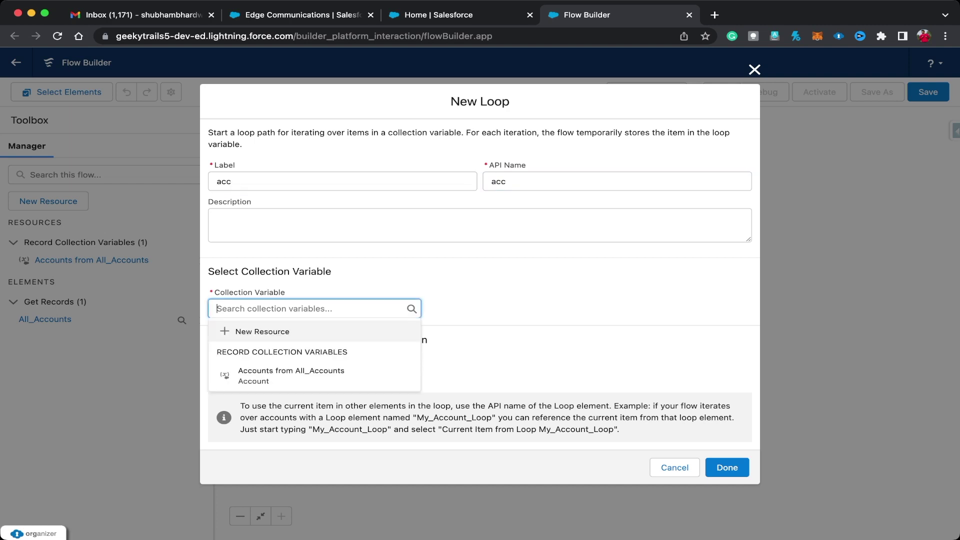
left_click(291, 375)
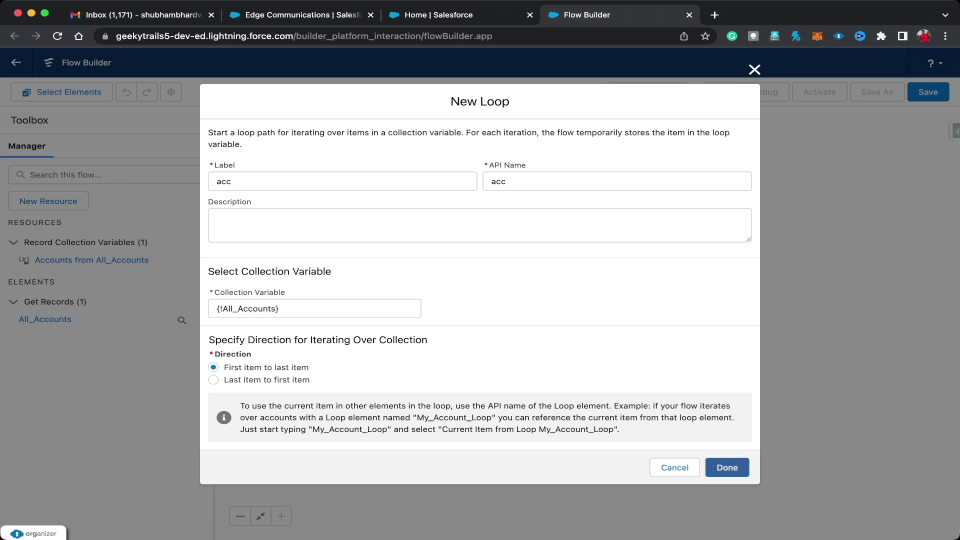
left_click(726, 467)
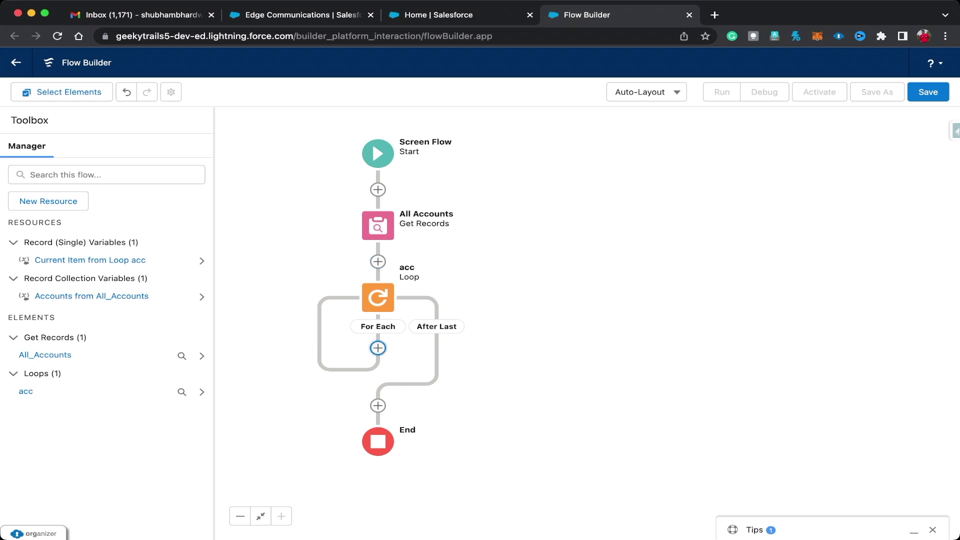
Add a Screen element in the loop's For Each path containing a Display Text component with API name "Account_Name_Display"
left_click(378, 349)
left_click(350, 443)
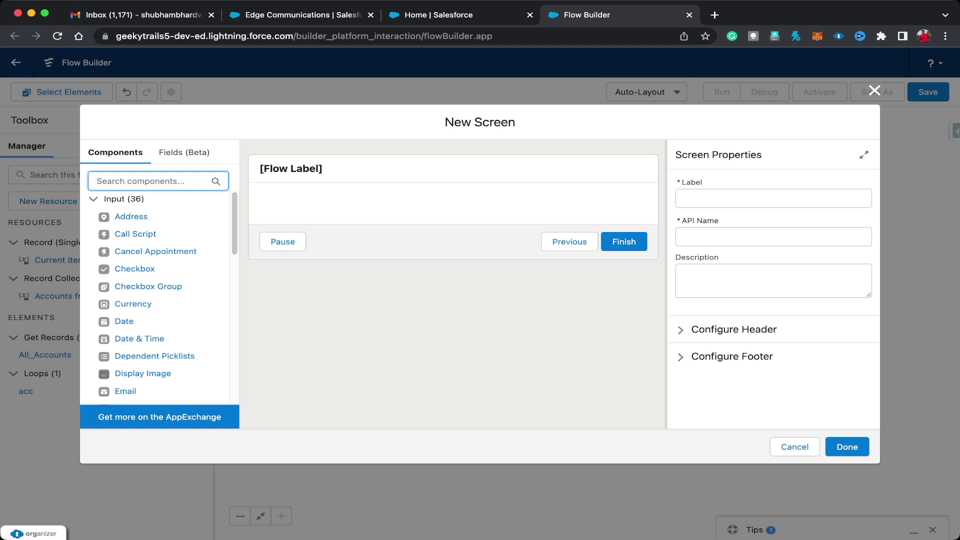
type("disp")
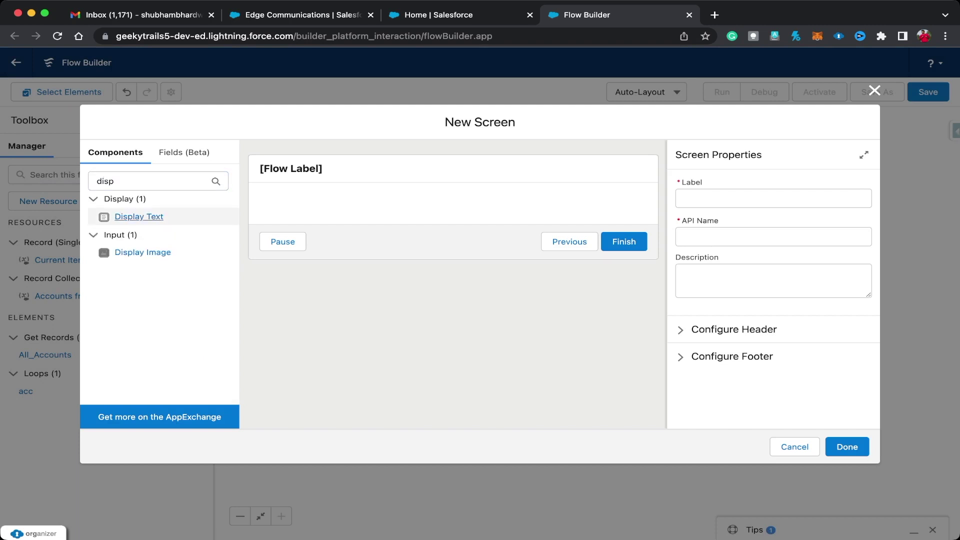
left_click(139, 217)
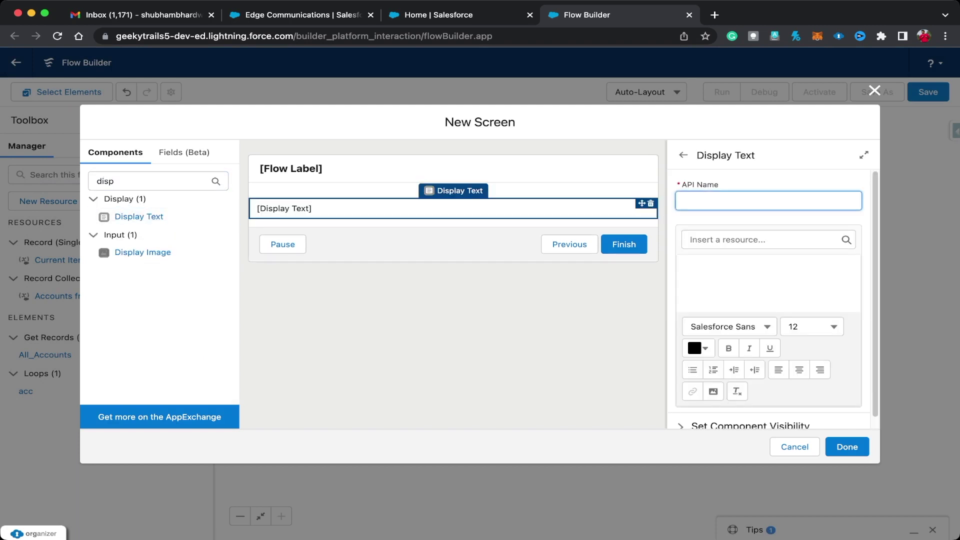
type("Account_Name_Display")
Write "Account Name - {!acc.Name}" as the display text's first line and "Count -" as its second
left_click(688, 270)
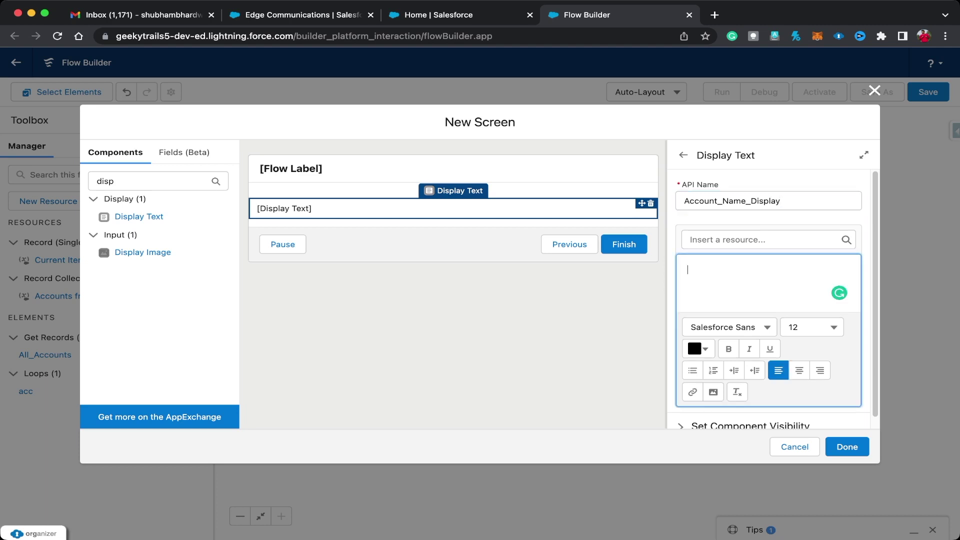
type("Account nName")
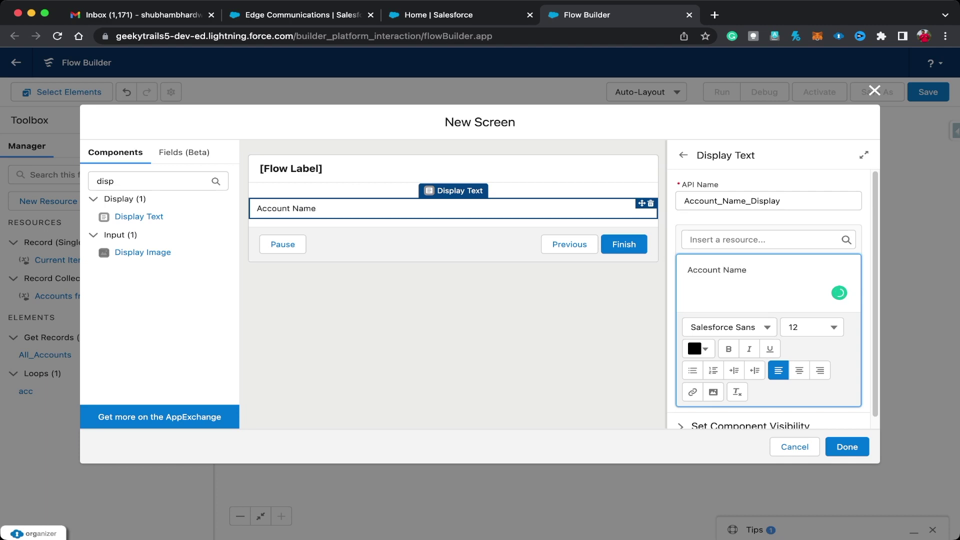
type(" -")
left_click(691, 240)
type("acc")
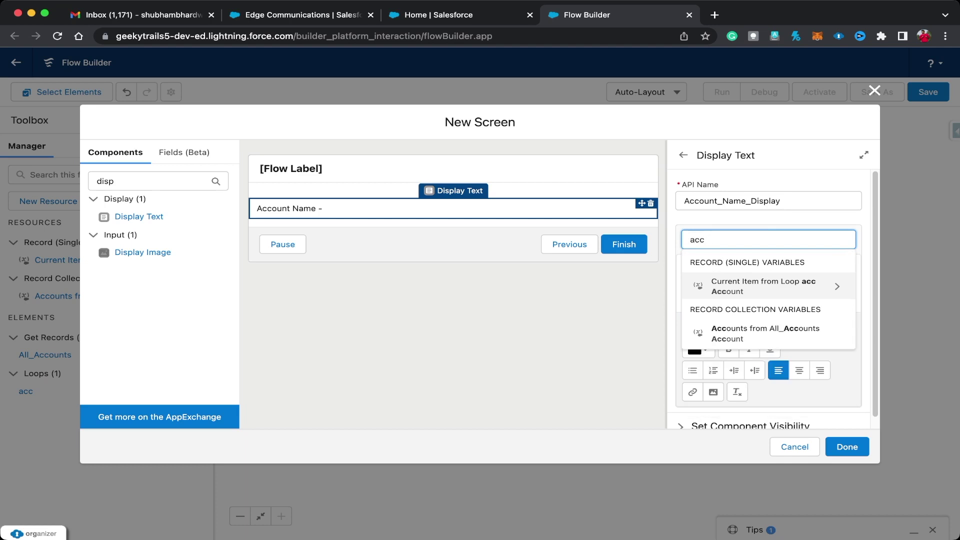
key("BackSpace")
key("BackSpace")
key("BackSpace")
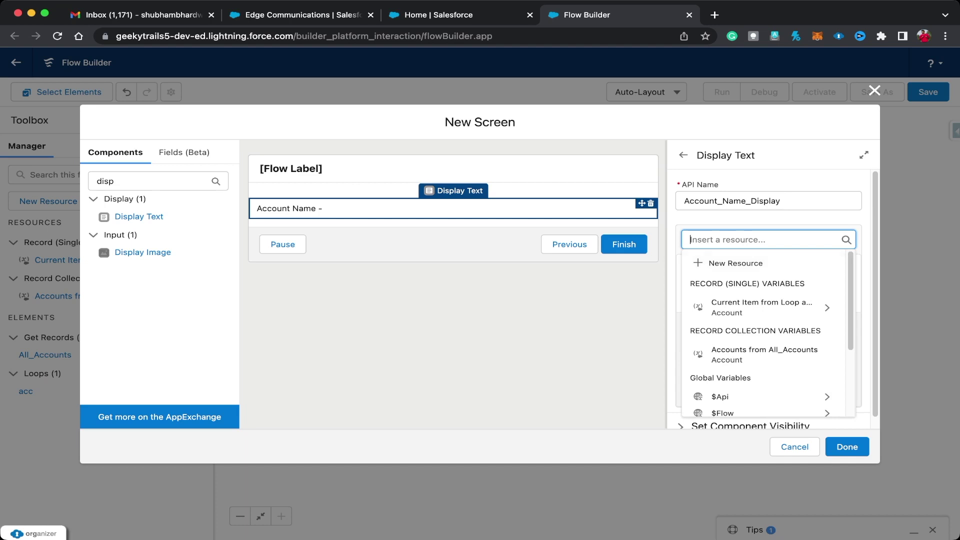
type("acc.")
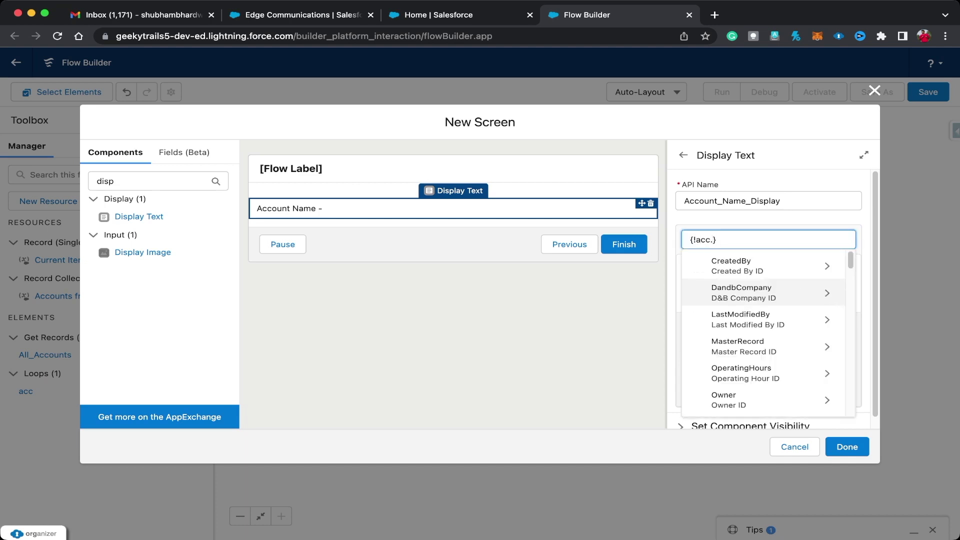
type("Name")
key("Return")
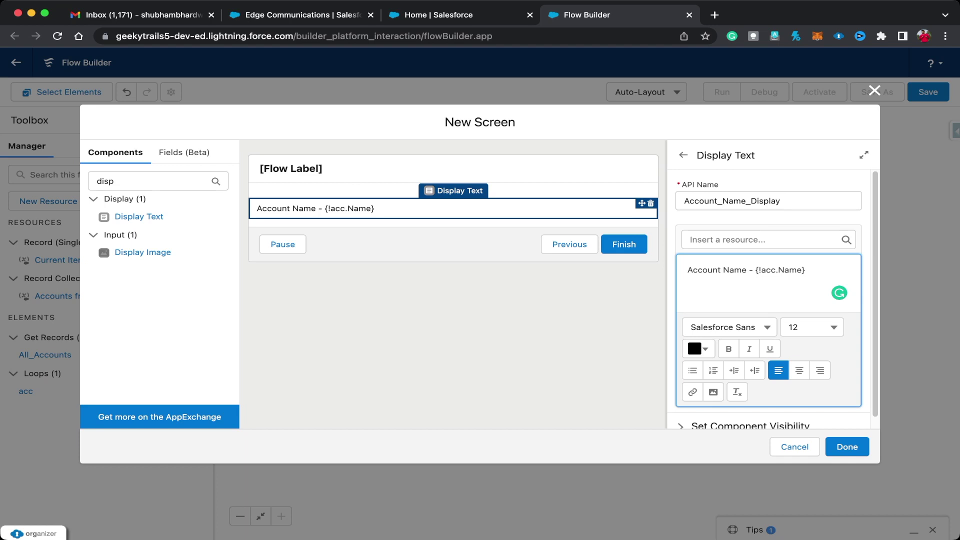
key("Return")
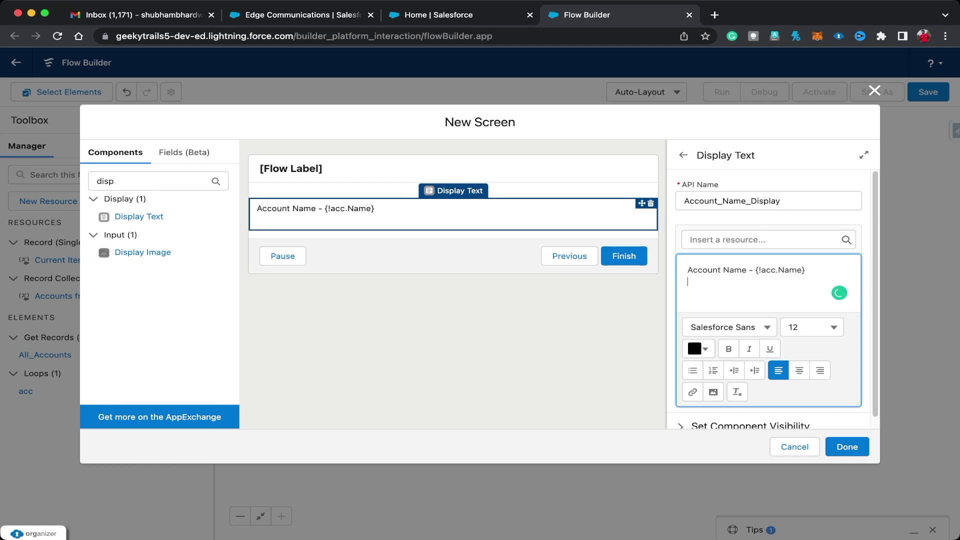
type("Count -")
Create a Variable resource for the display text's count line with API name "count" and data type Number
left_click(761, 240)
left_click(722, 259)
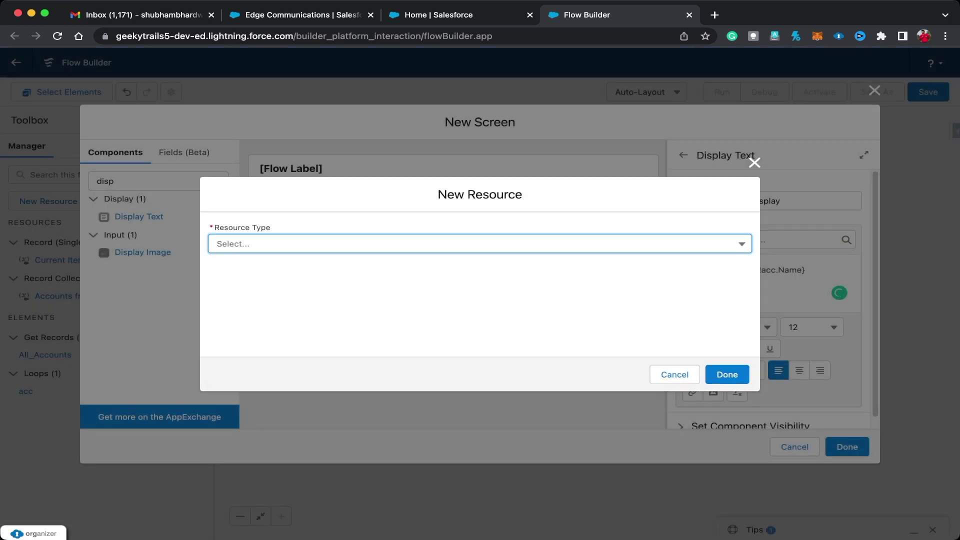
left_click(479, 244)
left_click(250, 268)
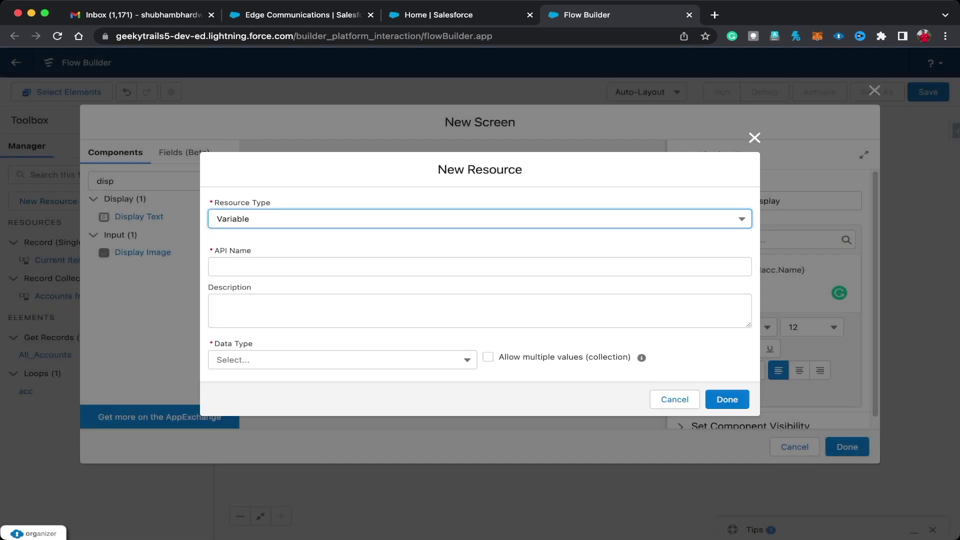
left_click(479, 267)
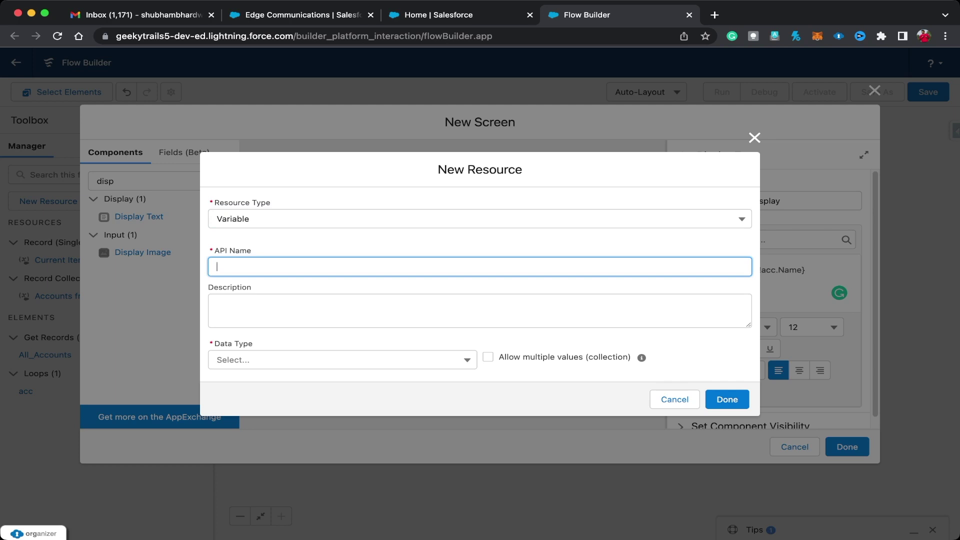
type("count")
key("Tab")
key("Tab")
key("Down")
key("Down")
key("Down")
key("Return")
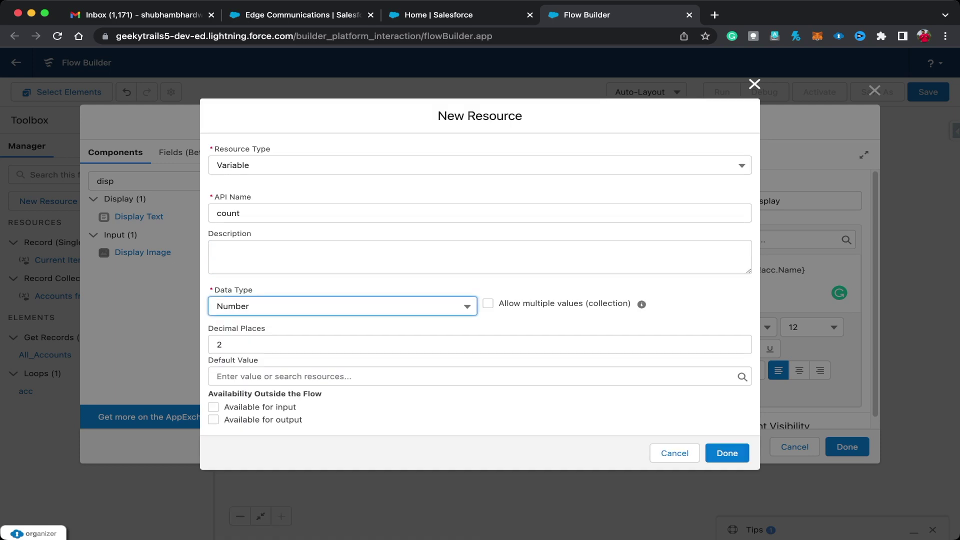
Give the count variable 0 decimal places and a default value of 0, and finish it so it fills the "Count -" line
key("Tab")
type("0")
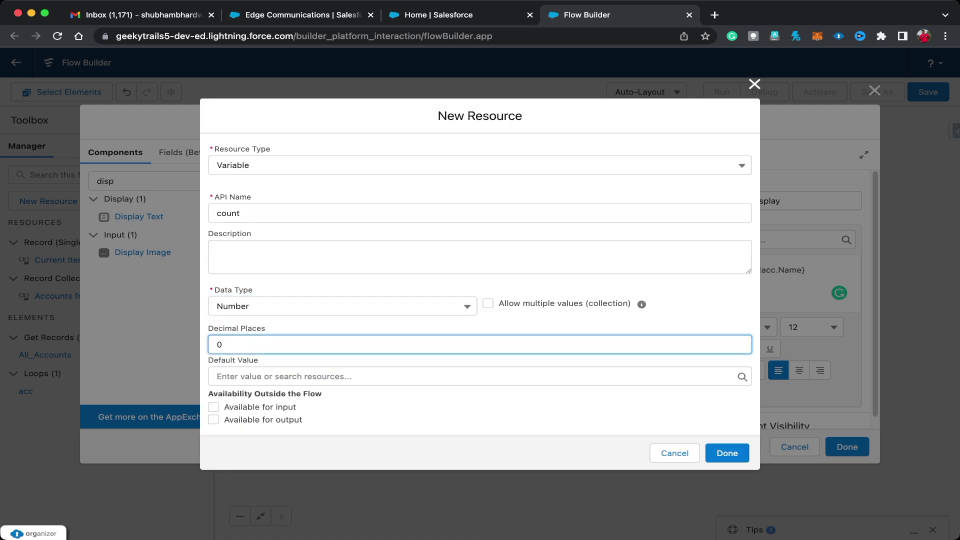
key("Tab")
type("0")
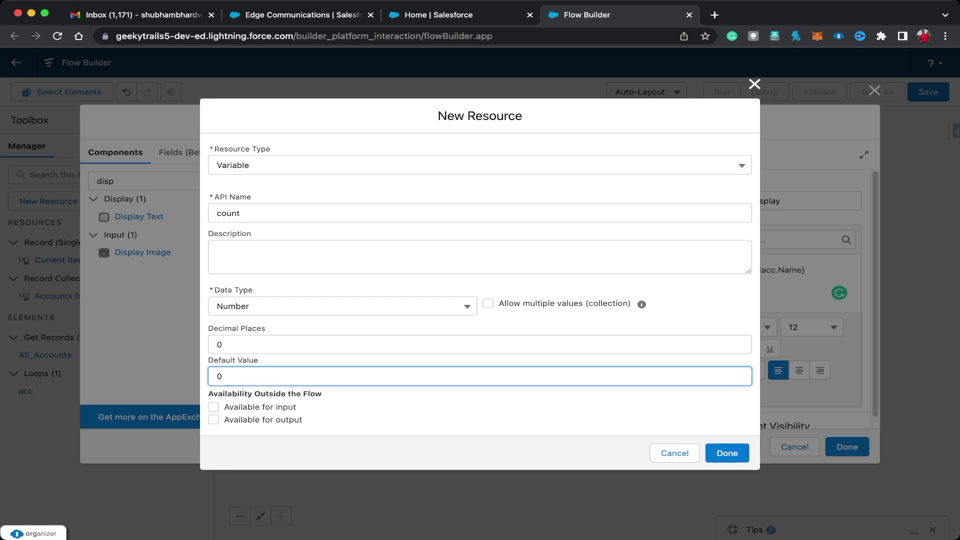
key("Tab")
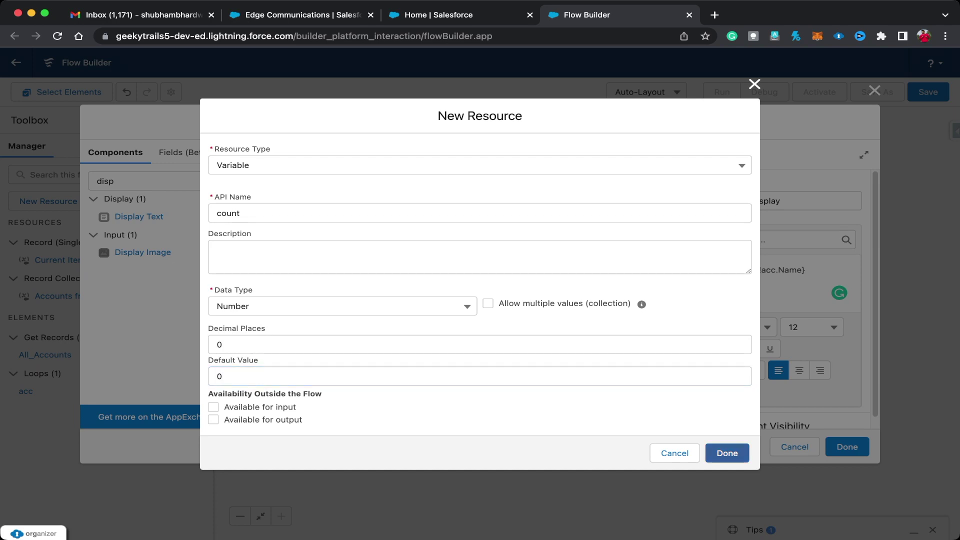
left_click(727, 453)
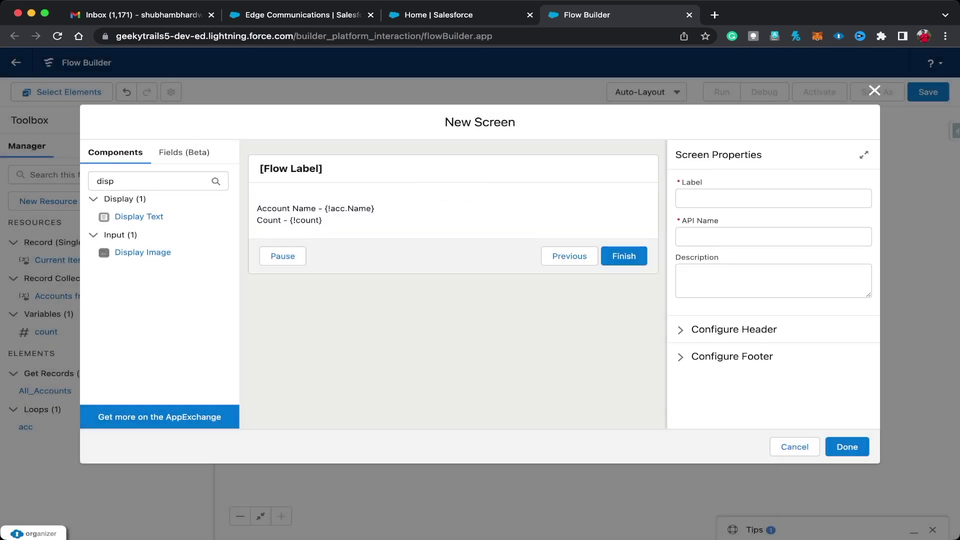
Label the screen "Display Concept" with API name "Display_Concept" and finish it
left_click(684, 198)
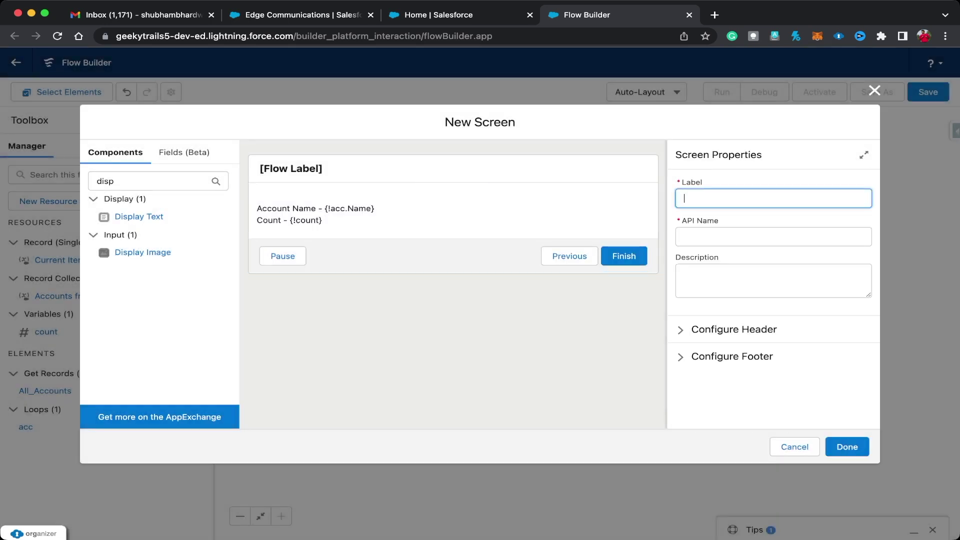
type("Display Concept")
left_click(724, 237)
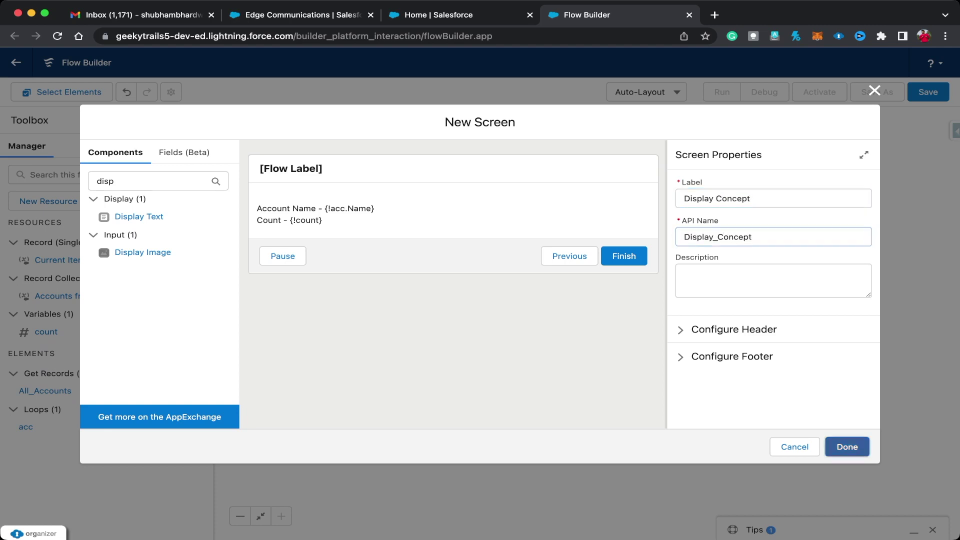
left_click(847, 446)
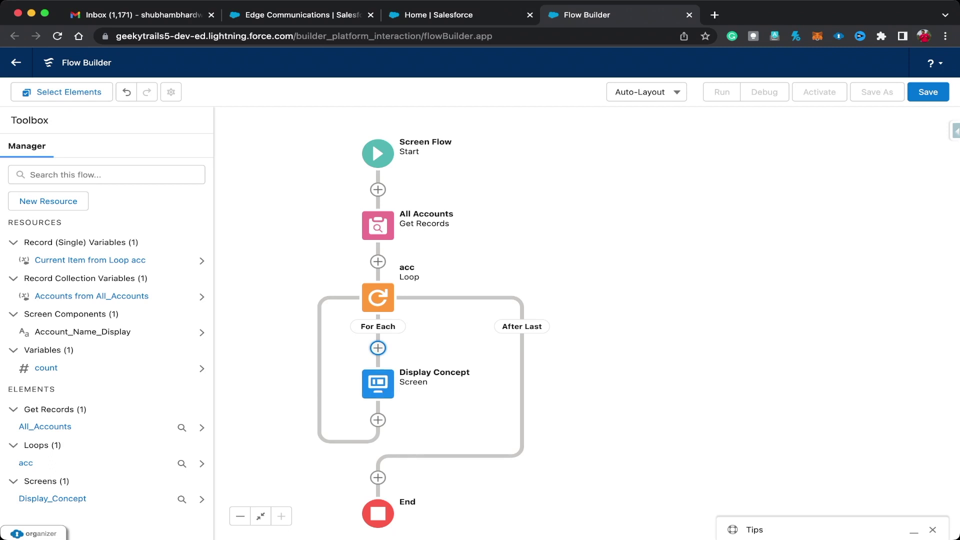
Add an Assignment element labelled "increment count" in the loop's For Each path, before the Display Concept screen
left_click(378, 348)
scroll(350, 475, "down", 2)
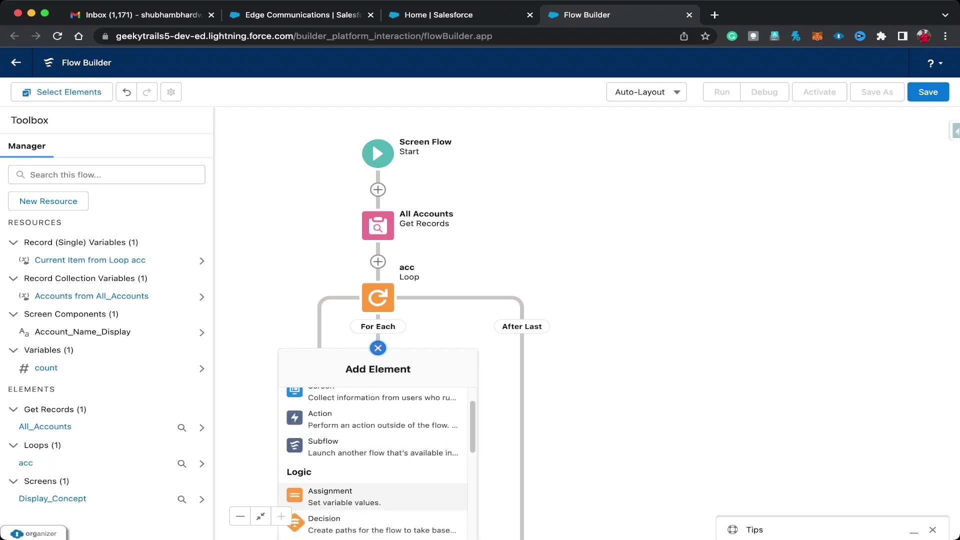
left_click(321, 493)
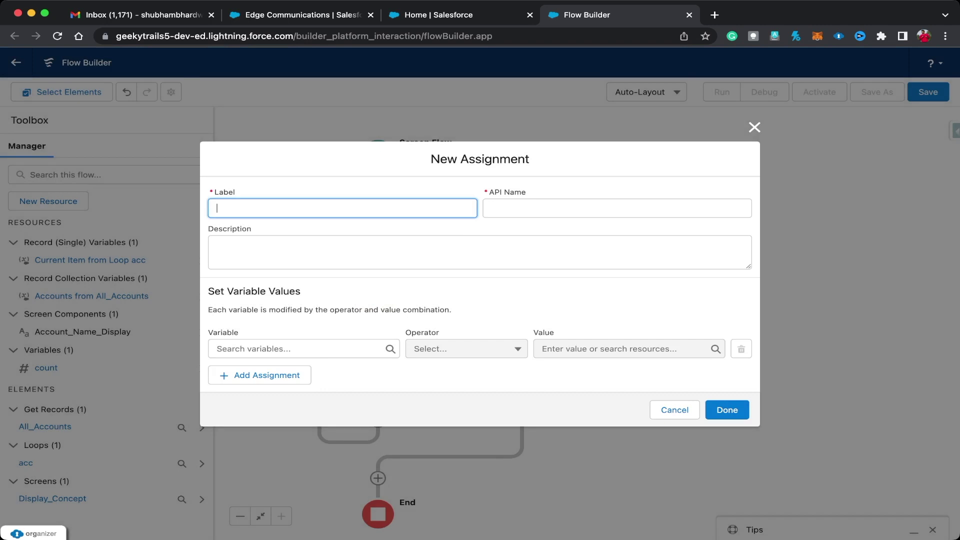
type("increment count")
left_click(519, 208)
Set the assignment to add 1 to the count variable and finish it
left_click(298, 349)
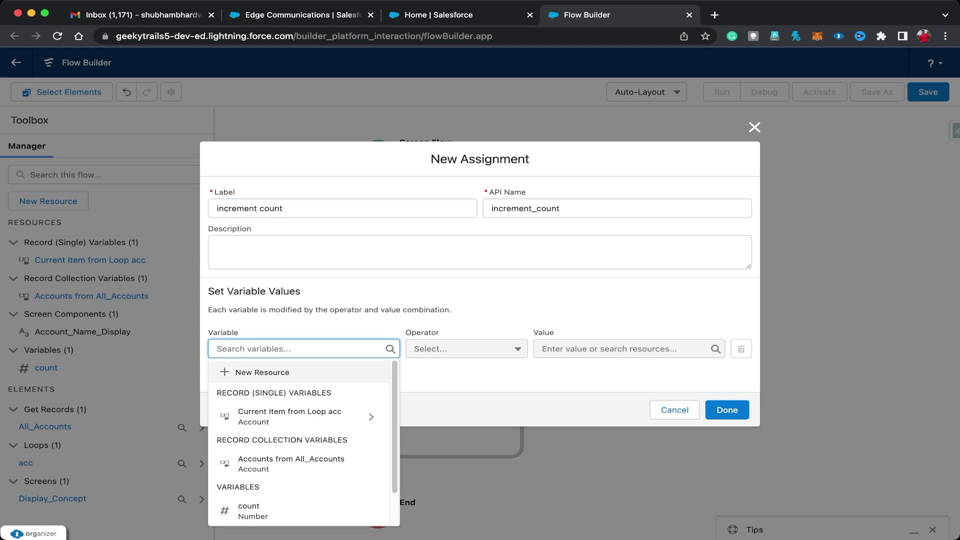
type("count")
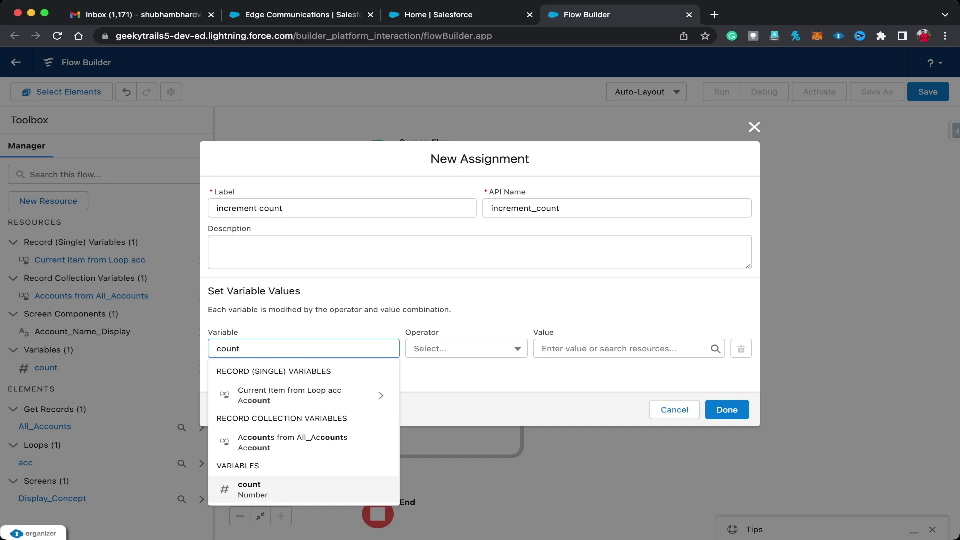
left_click(254, 489)
left_click(466, 348)
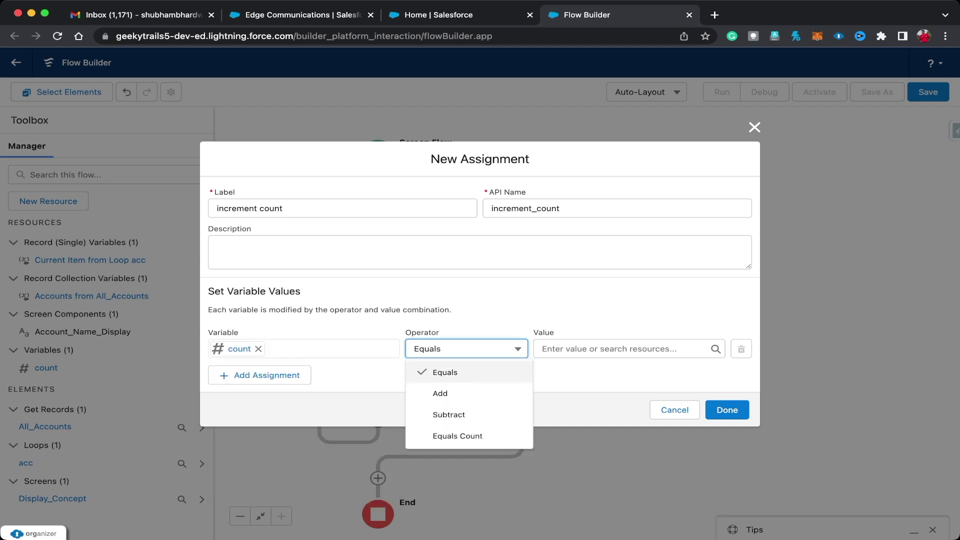
left_click(440, 393)
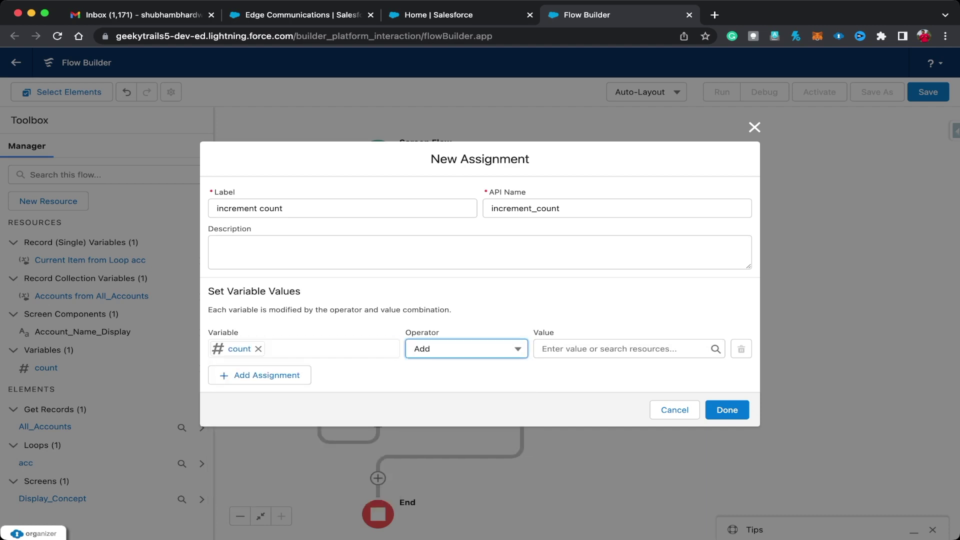
key("Tab")
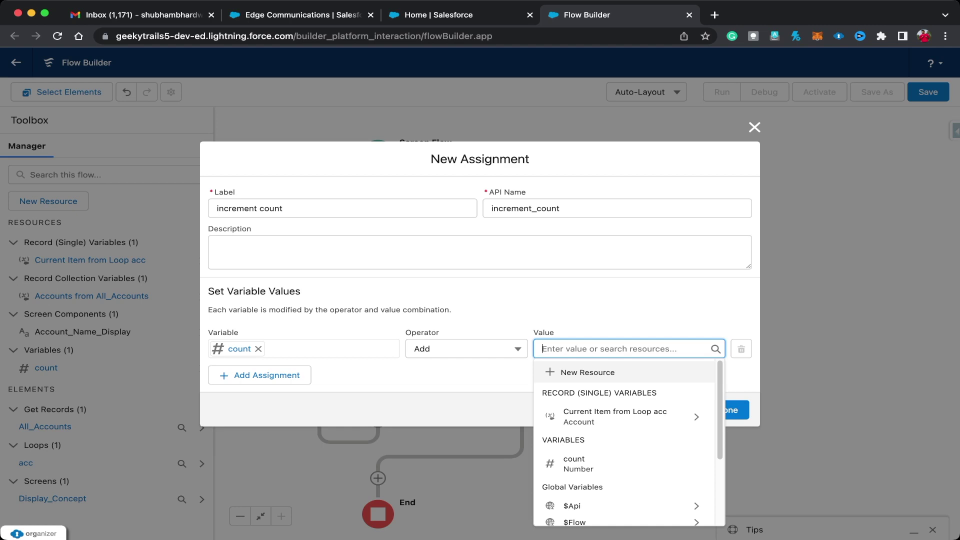
type("1")
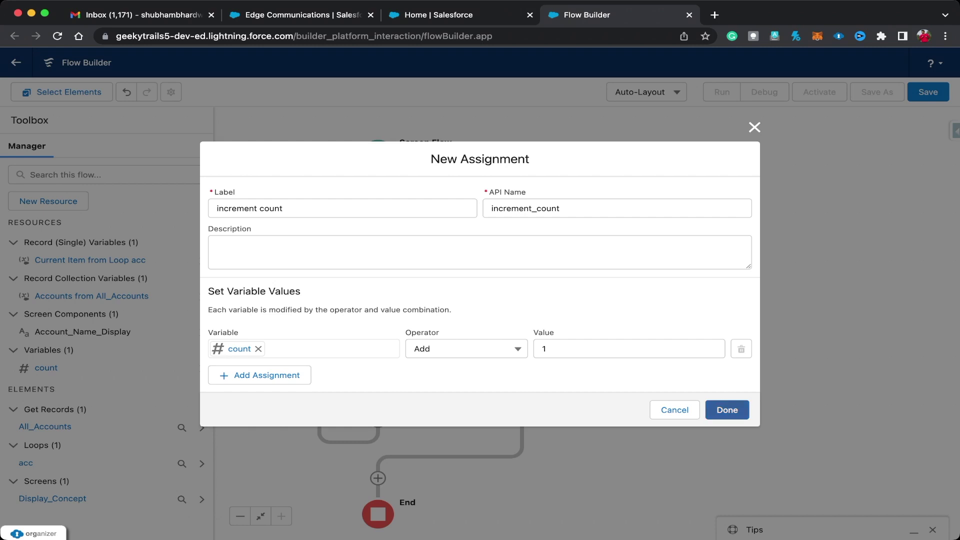
left_click(728, 409)
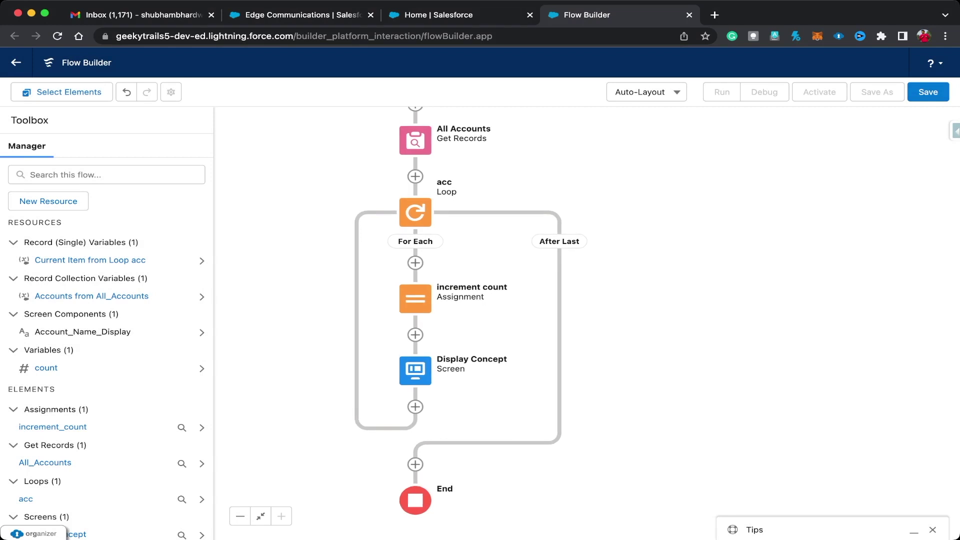
Save the flow as "Loop in Salesforce Flow" with API name "Loop_in_Salesforce_Flow" and open it for debugging
left_click(928, 92)
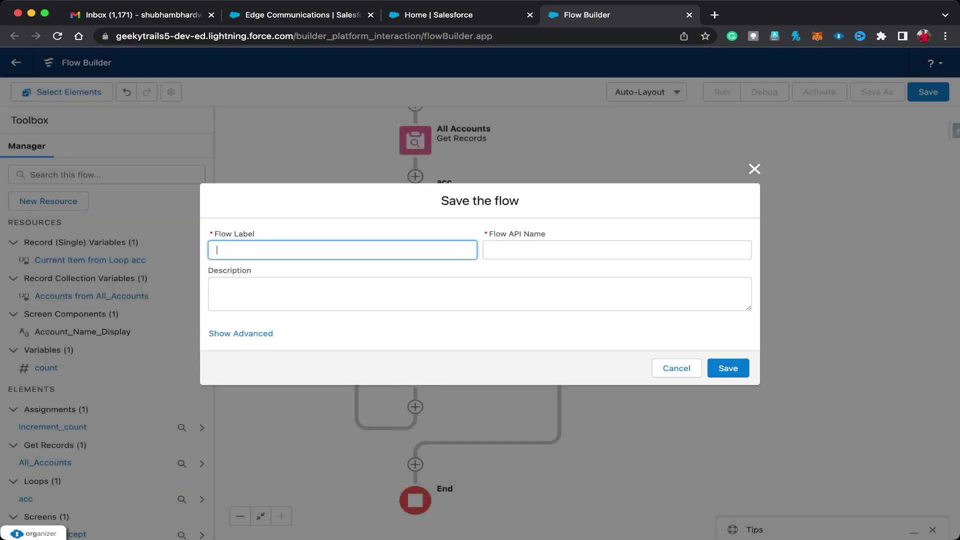
type("Loop in Salesforce Flow")
left_click(523, 250)
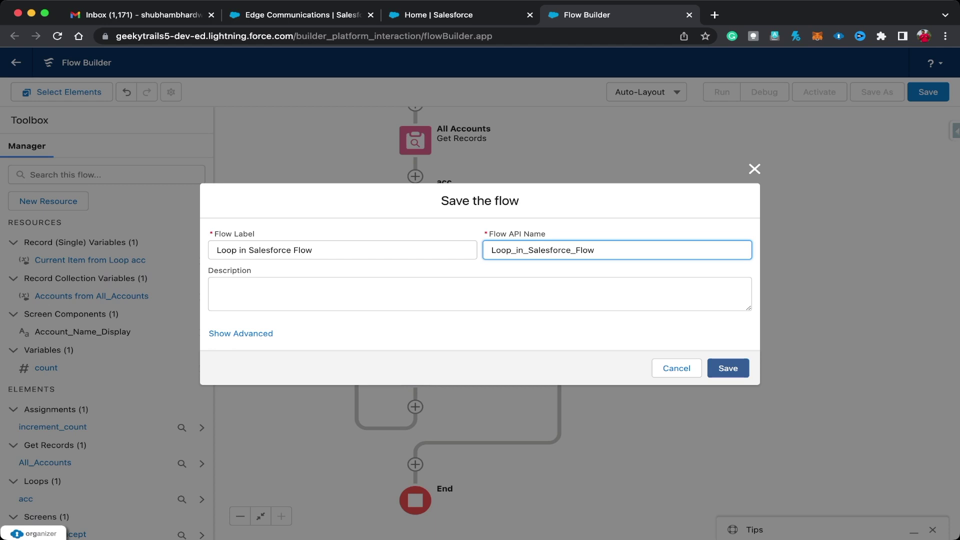
left_click(728, 368)
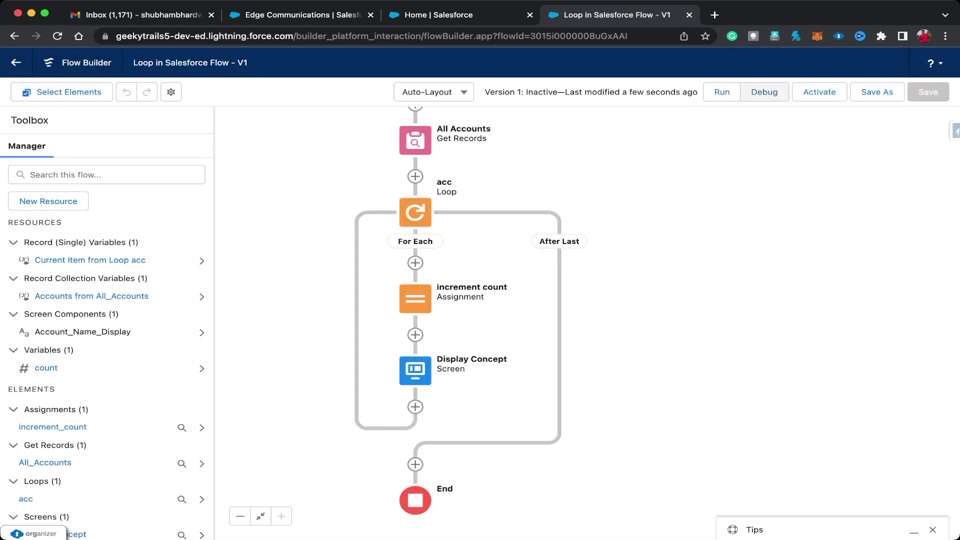
left_click(764, 92)
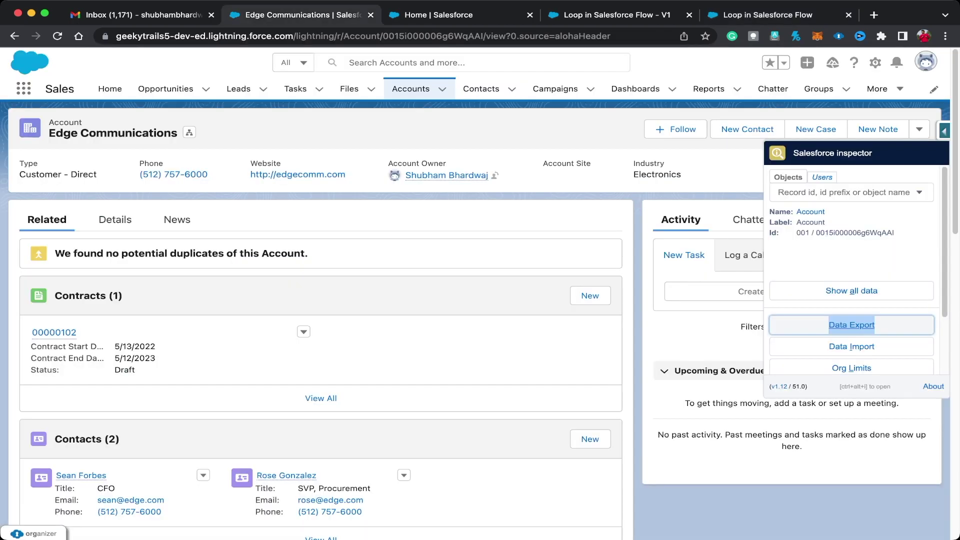
Switch to Salesforce inspector's Data Export and count all accounts with the query "select count(Id) from account", without the Industry filter
left_click(300, 14)
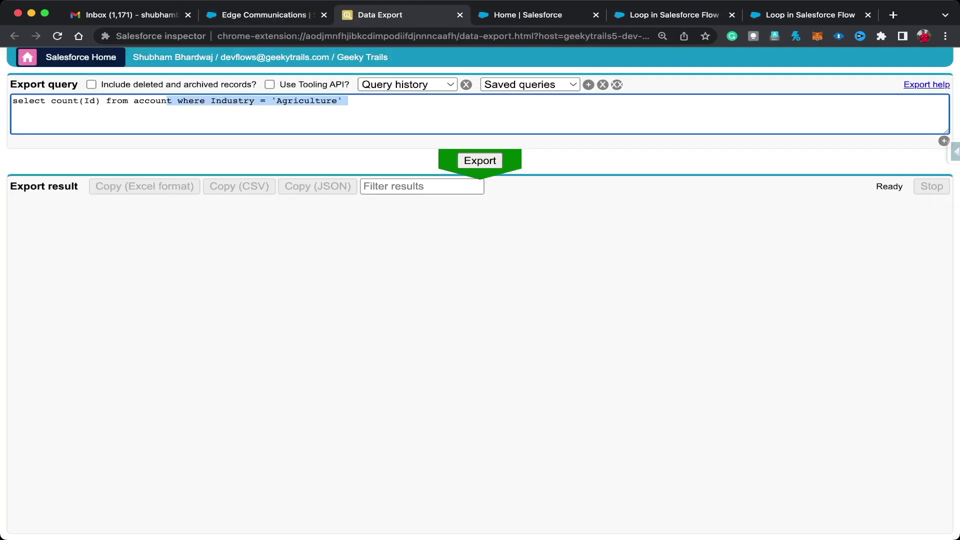
left_click_drag(167, 101, 172, 100)
key("BackSpace")
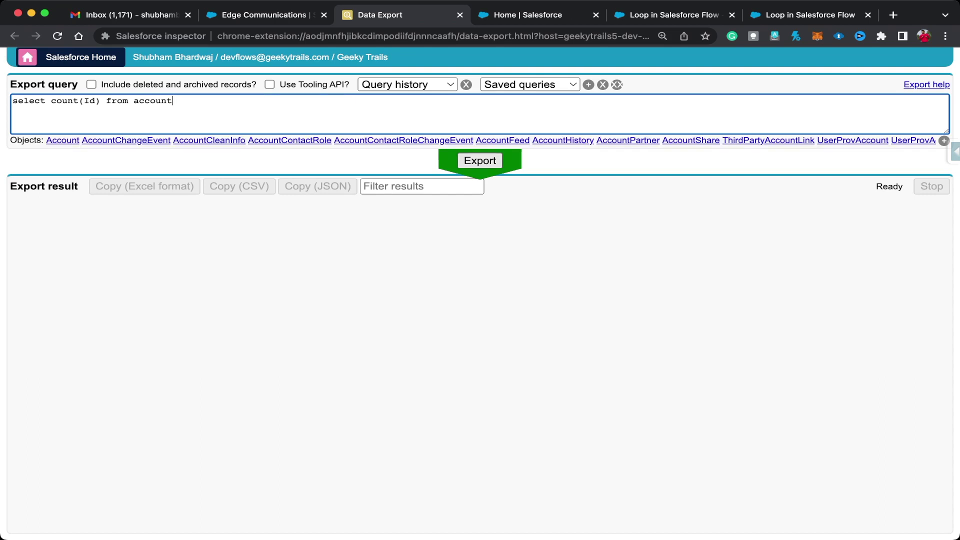
left_click(479, 161)
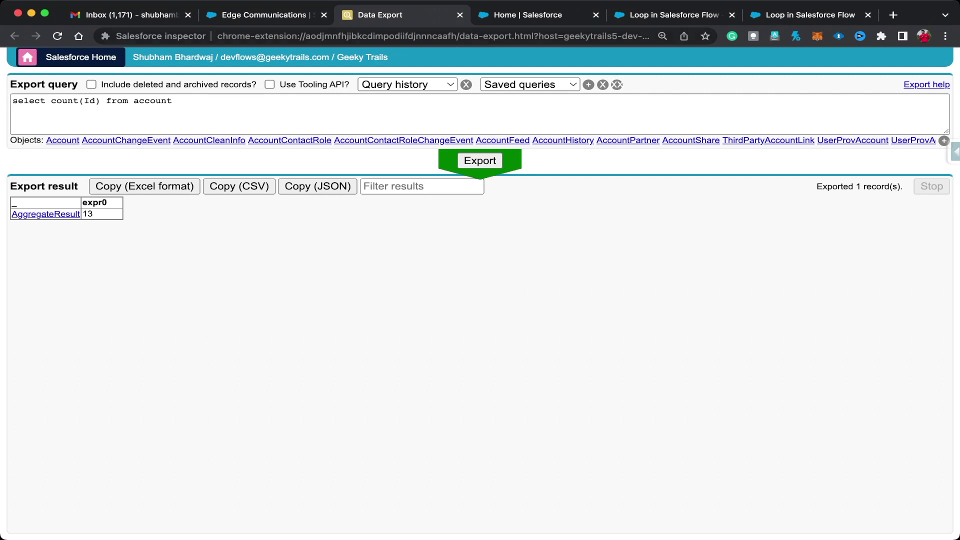
Run the flow in the debug window and advance through every account screen to the end of the loop, examining the debug details
left_click(795, 15)
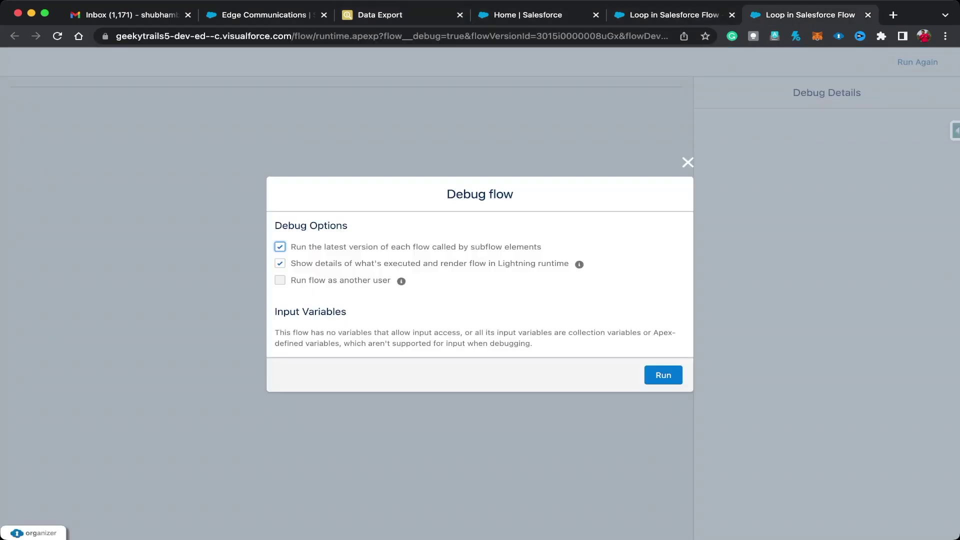
left_click(664, 375)
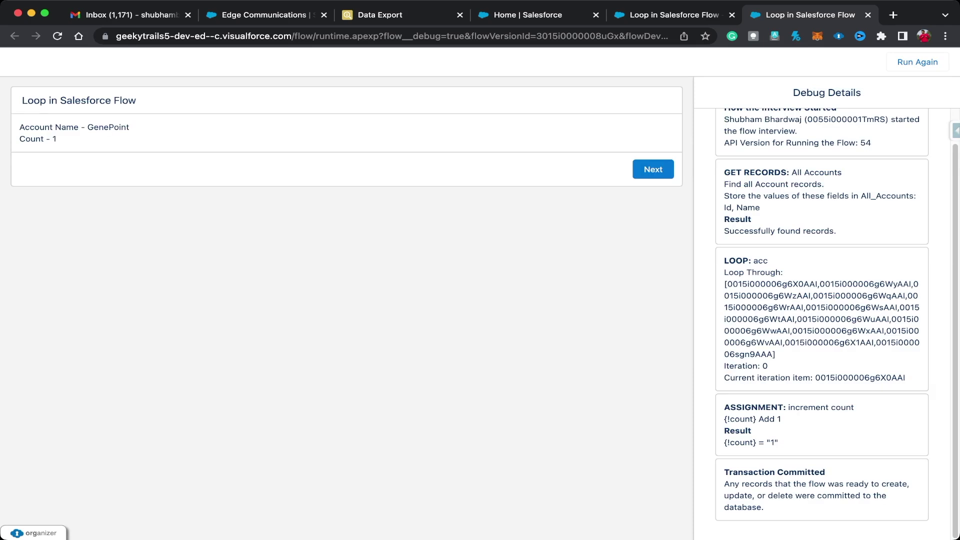
left_click(653, 169)
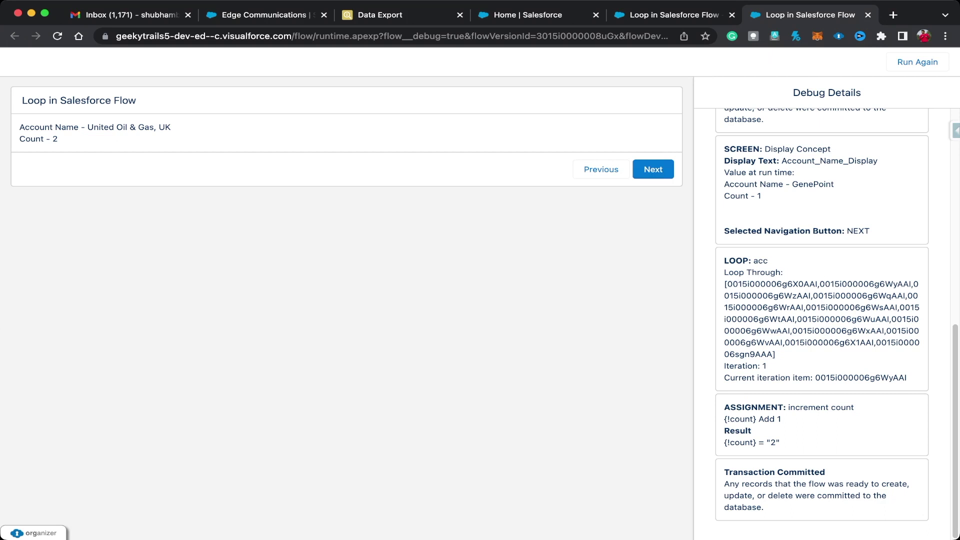
left_click(653, 169)
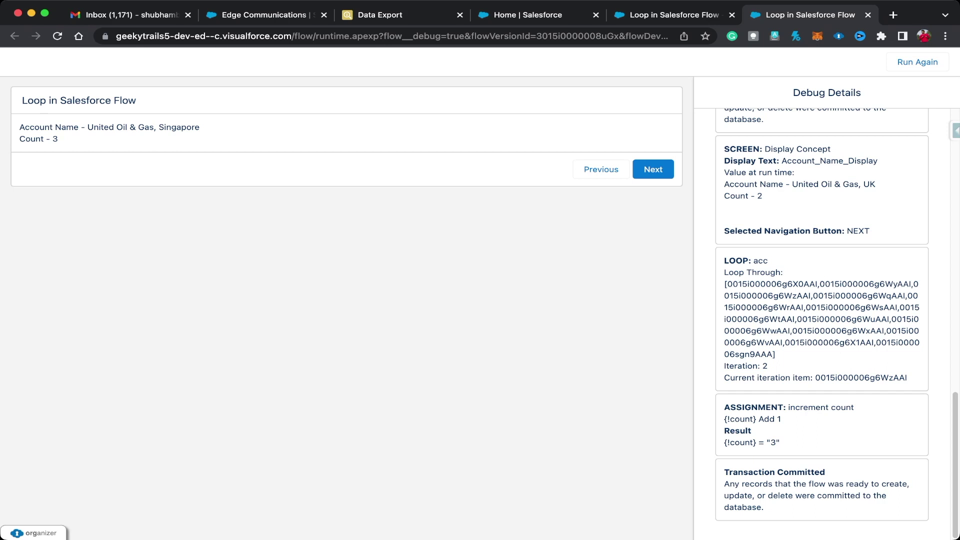
left_click(653, 169)
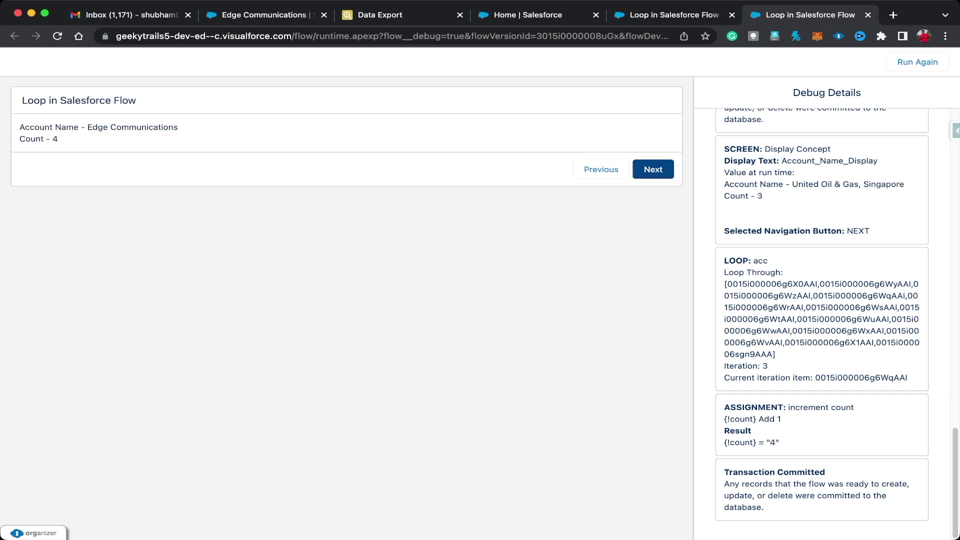
left_click(653, 169)
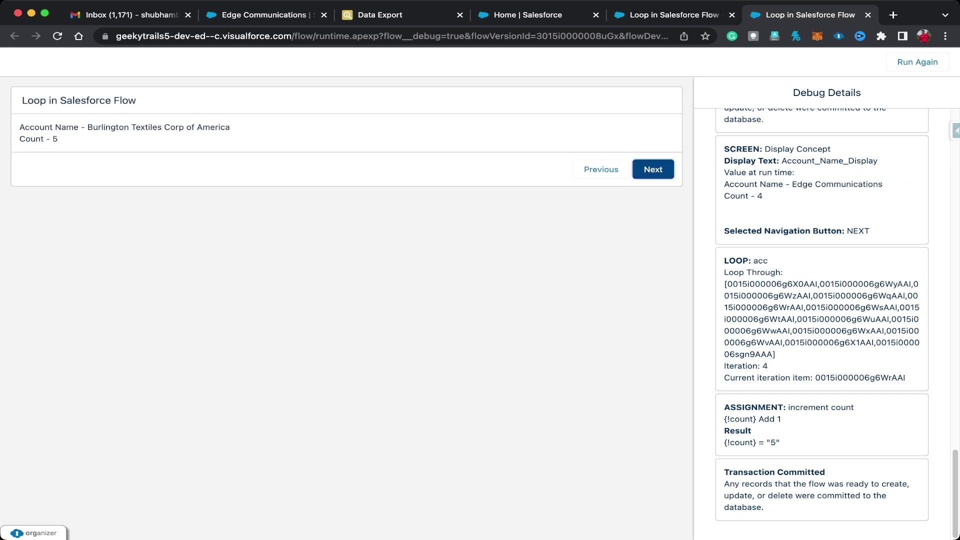
left_click(653, 169)
left_click(653, 169)
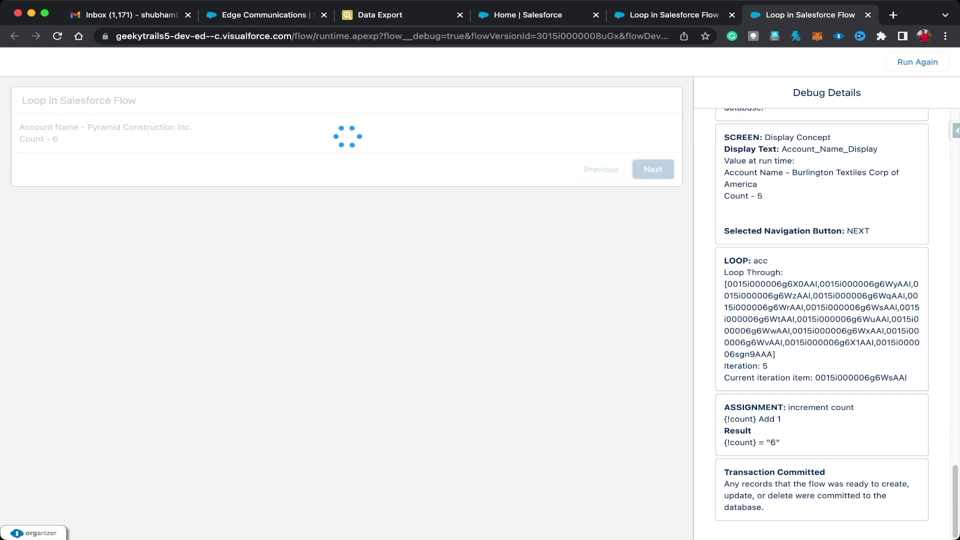
left_click(654, 169)
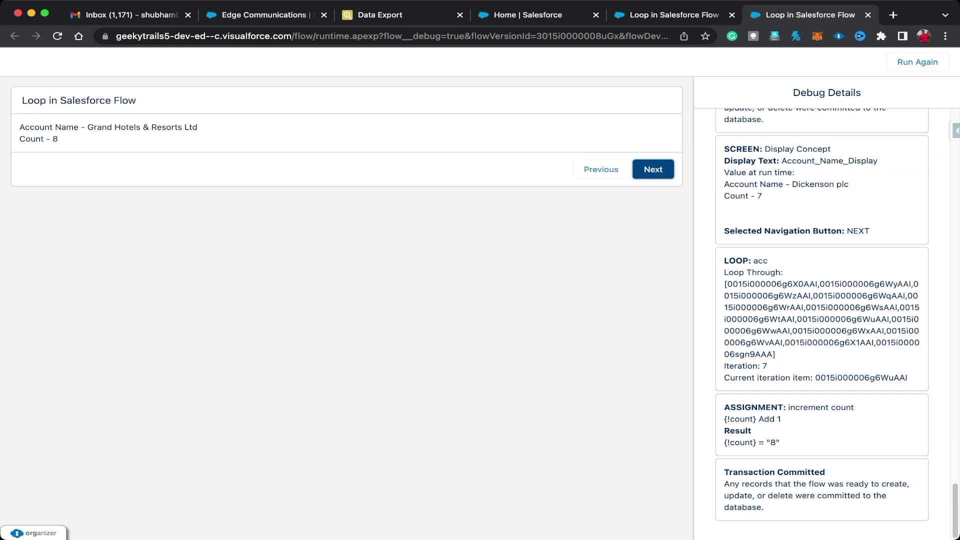
left_click(653, 169)
left_click(653, 169)
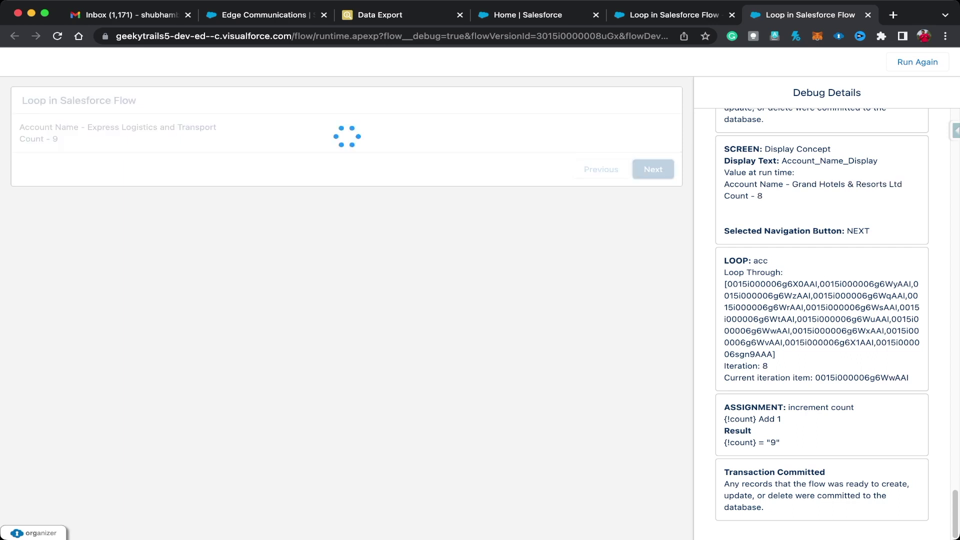
left_click(653, 169)
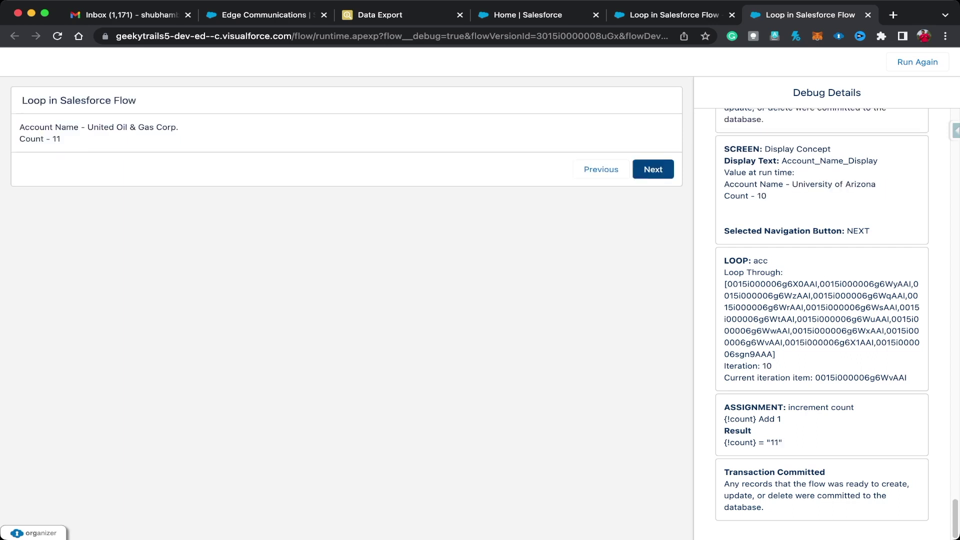
left_click(653, 169)
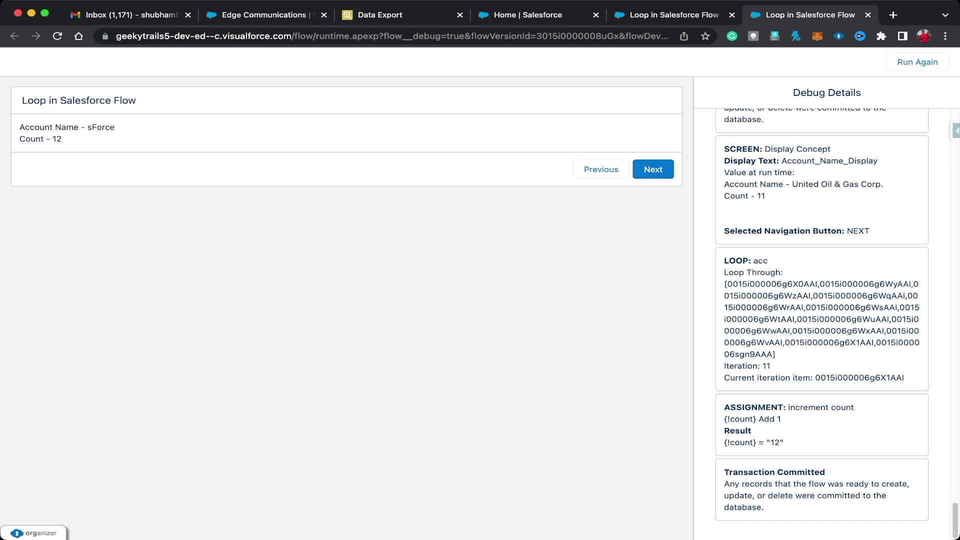
left_click(653, 169)
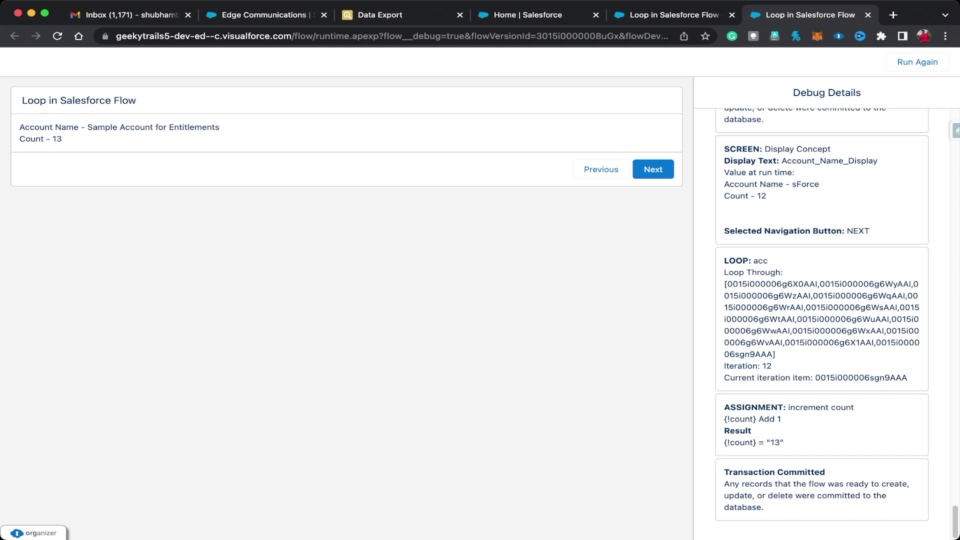
left_click(653, 169)
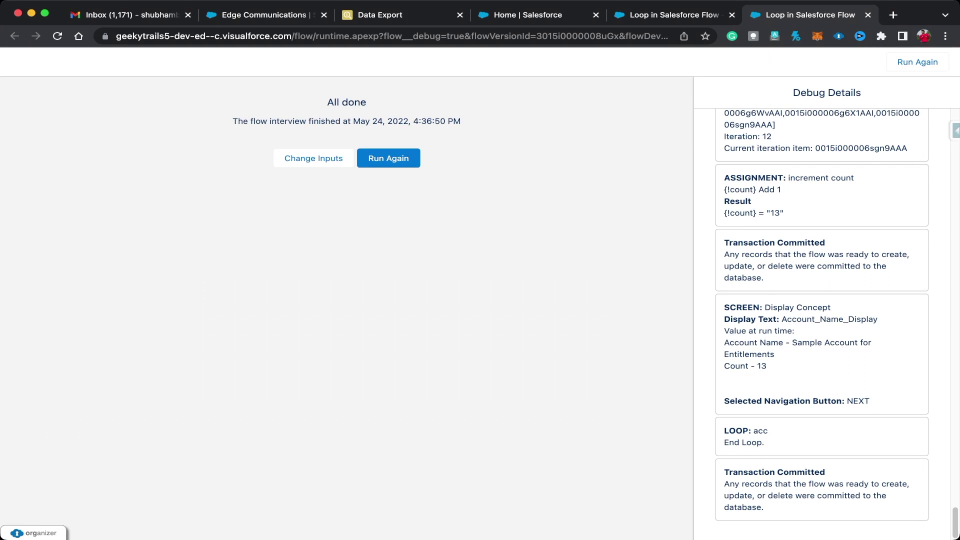
left_click_drag(767, 366, 724, 366)
left_click_drag(724, 442, 765, 442)
Return to Flow Builder and set the acc loop's iteration direction to "Last item to first item"
left_click(543, 15)
left_click(668, 14)
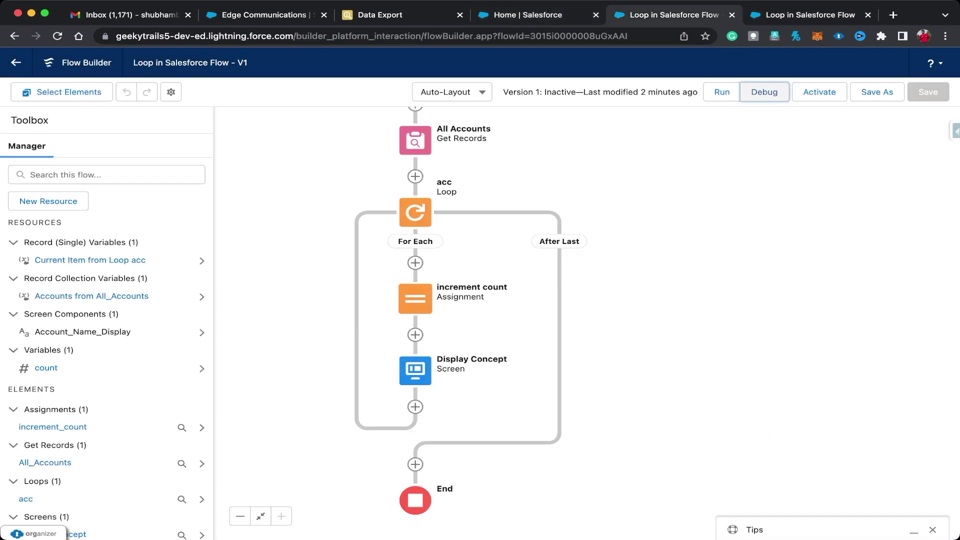
left_click(415, 212)
left_click(415, 322)
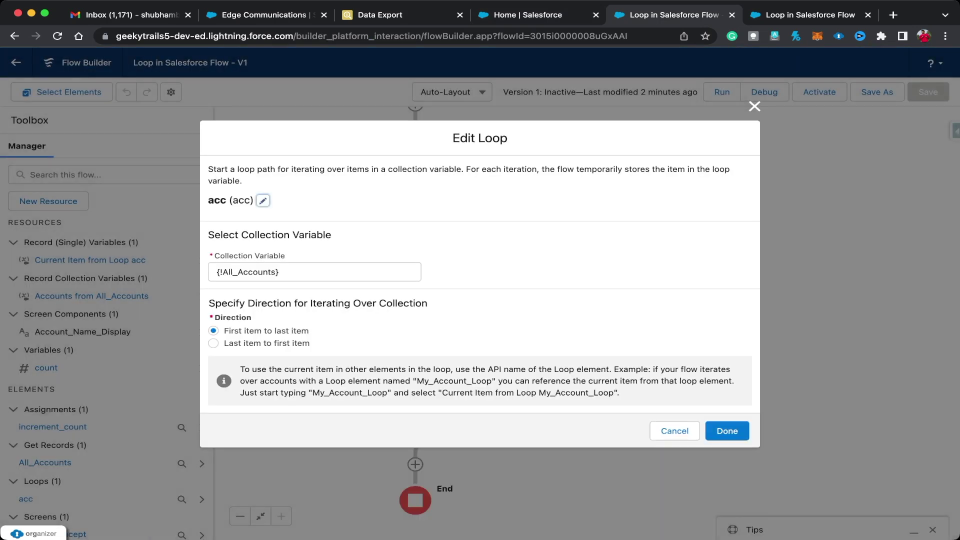
left_click(214, 343)
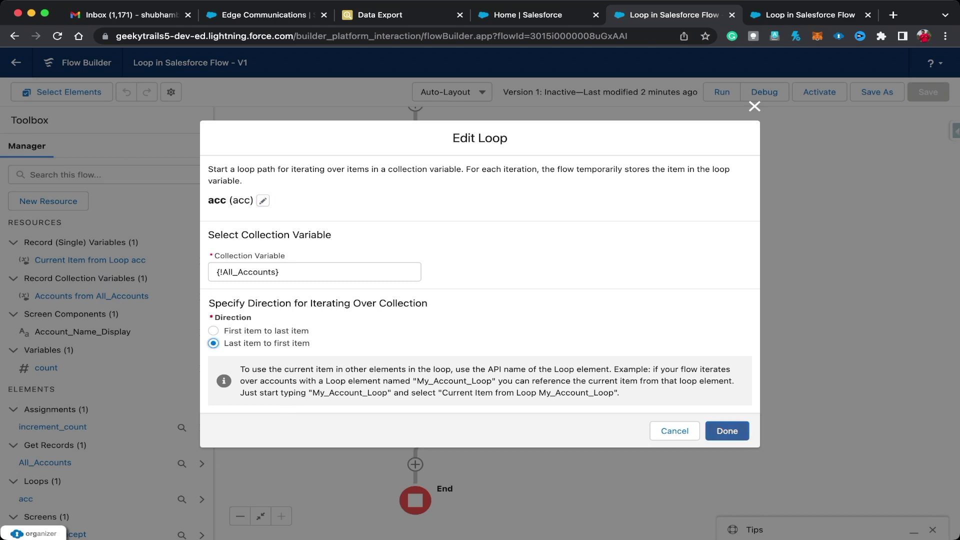
left_click(728, 430)
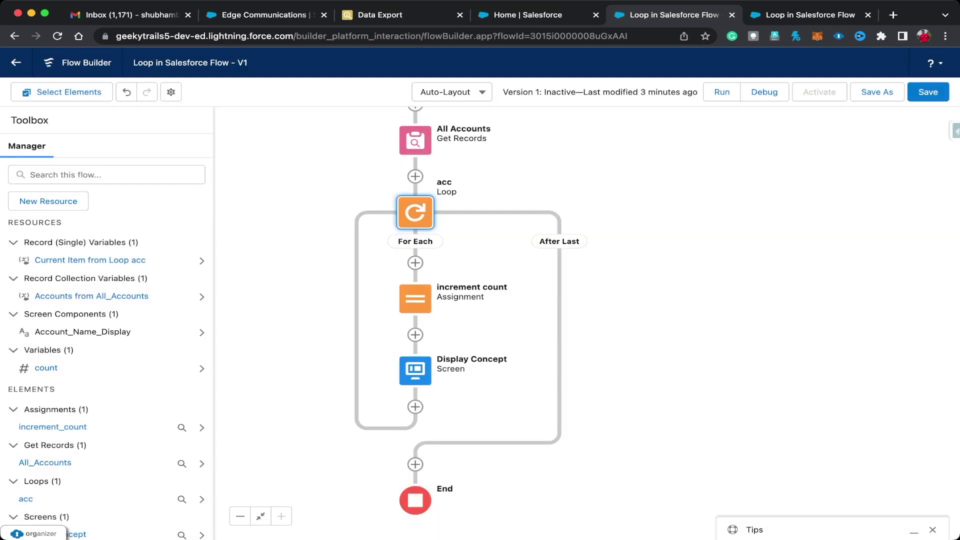
Save the flow, close the old debug run and debug the updated version up to its first account screen
left_click(928, 92)
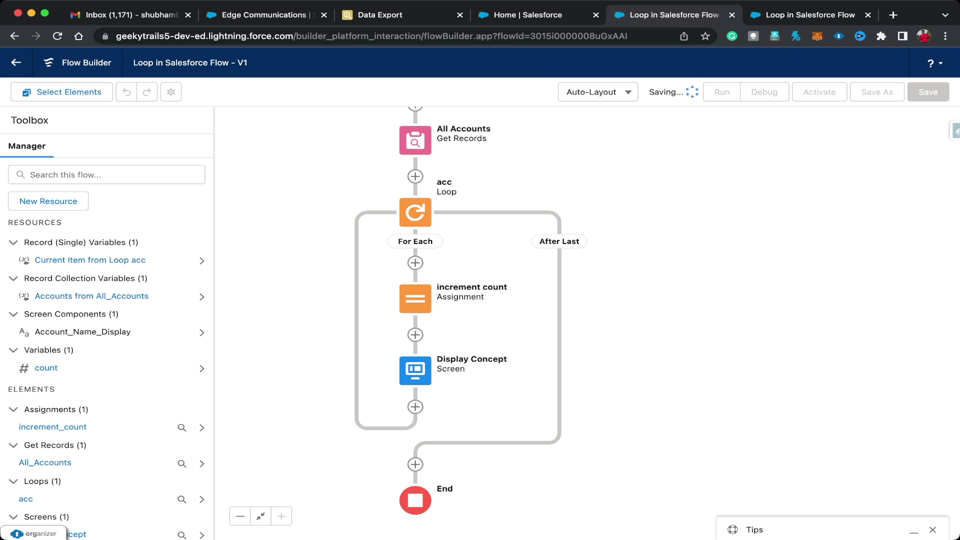
left_click(764, 92)
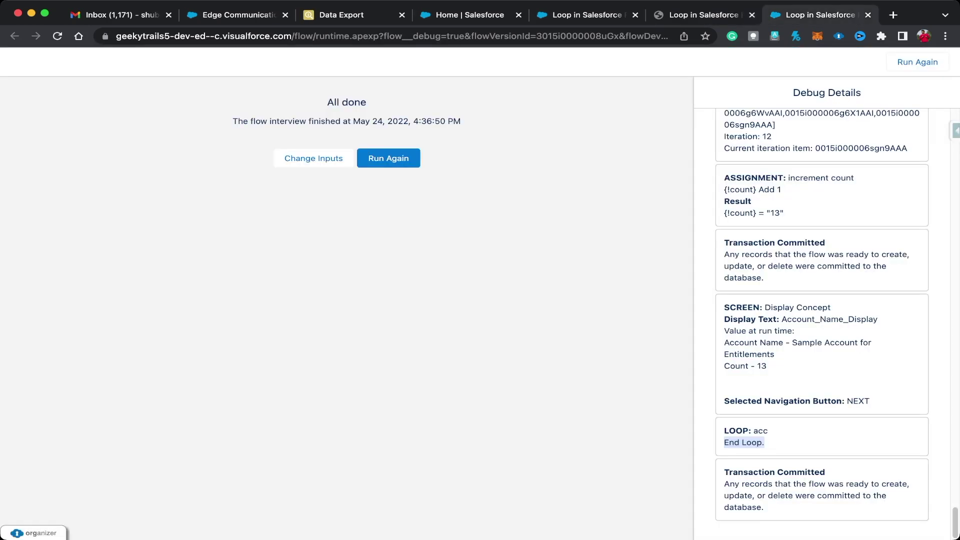
left_click(868, 15)
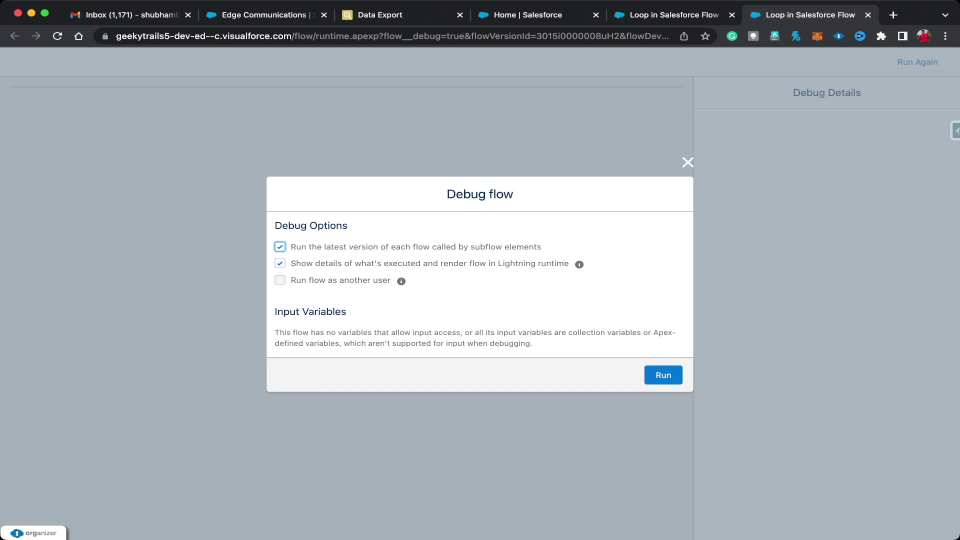
left_click(664, 375)
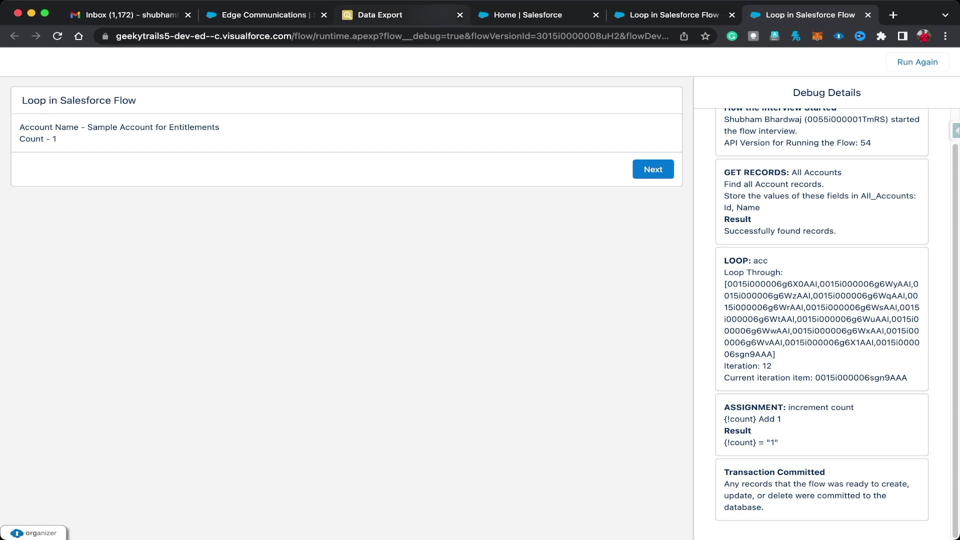
Switch back to Flow Builder and try to delete the acc loop from the flow
left_click(650, 14)
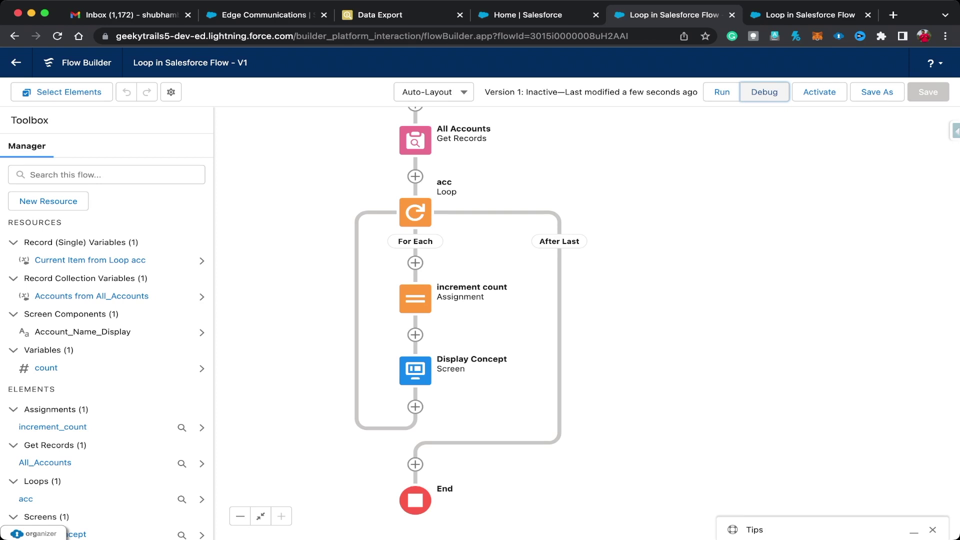
left_click(415, 212)
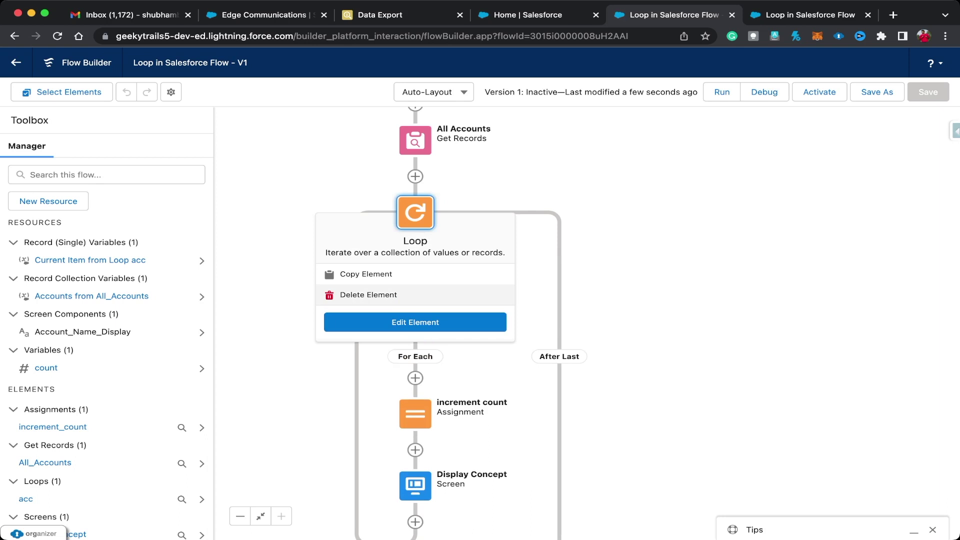
left_click(368, 294)
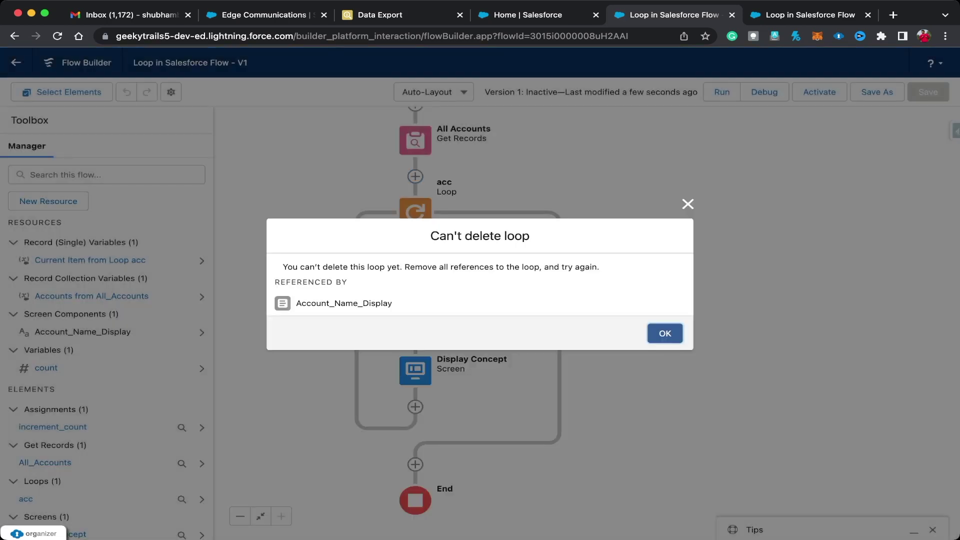
left_click(665, 333)
Delete the Display Concept screen from the For Each path, and the acc loop itself
left_click(415, 370)
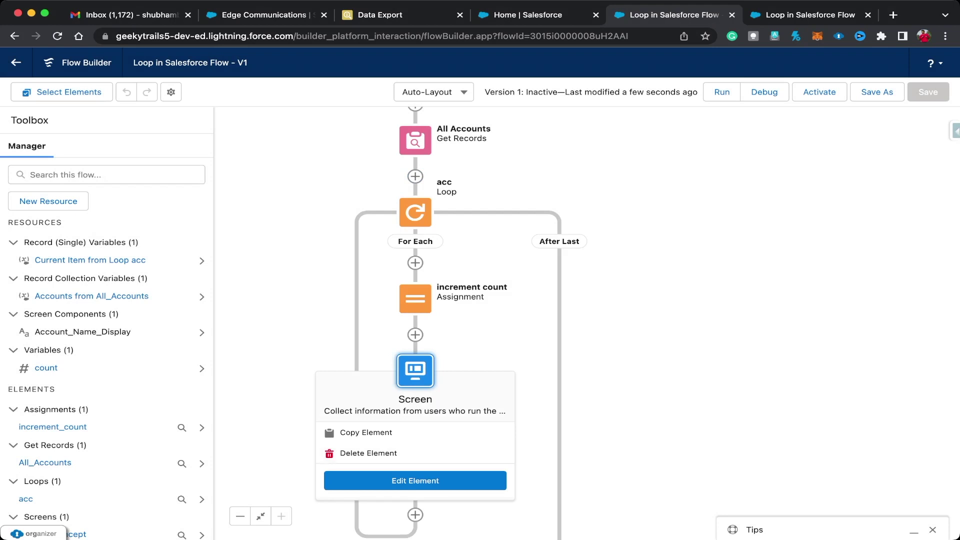
left_click(368, 453)
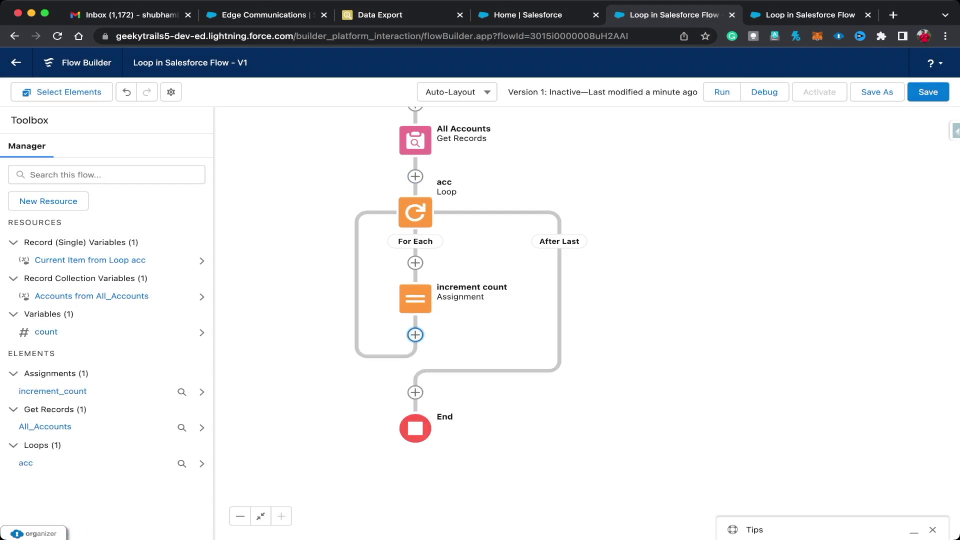
left_click(415, 212)
left_click(358, 294)
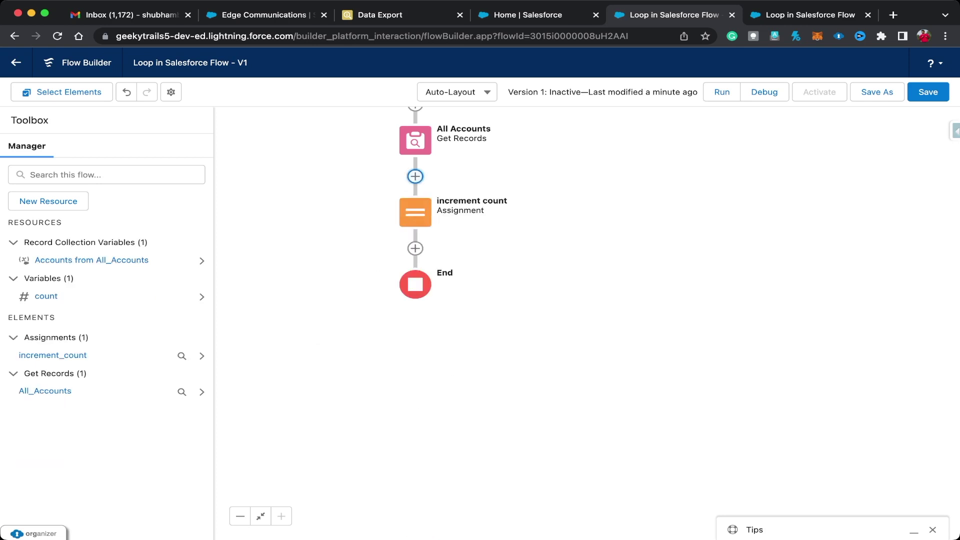
Change the increment count assignment so that count uses the Equals Count operator with "Accounts from All_Accounts" as its value
left_click(415, 212)
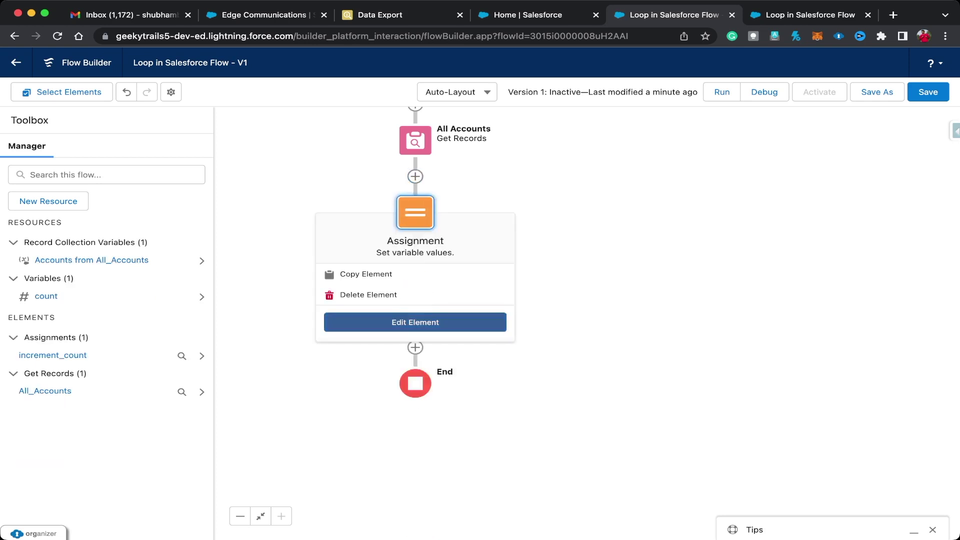
left_click(415, 323)
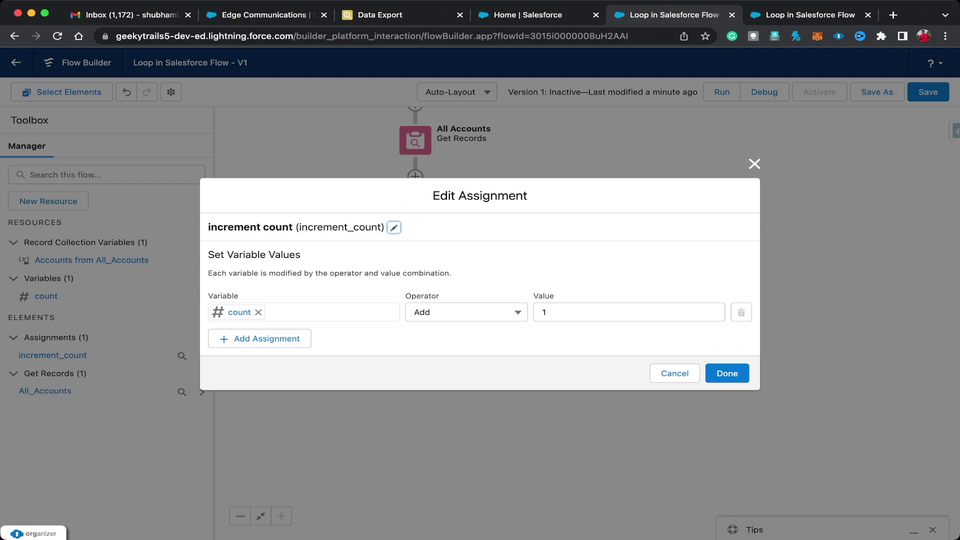
left_click(465, 312)
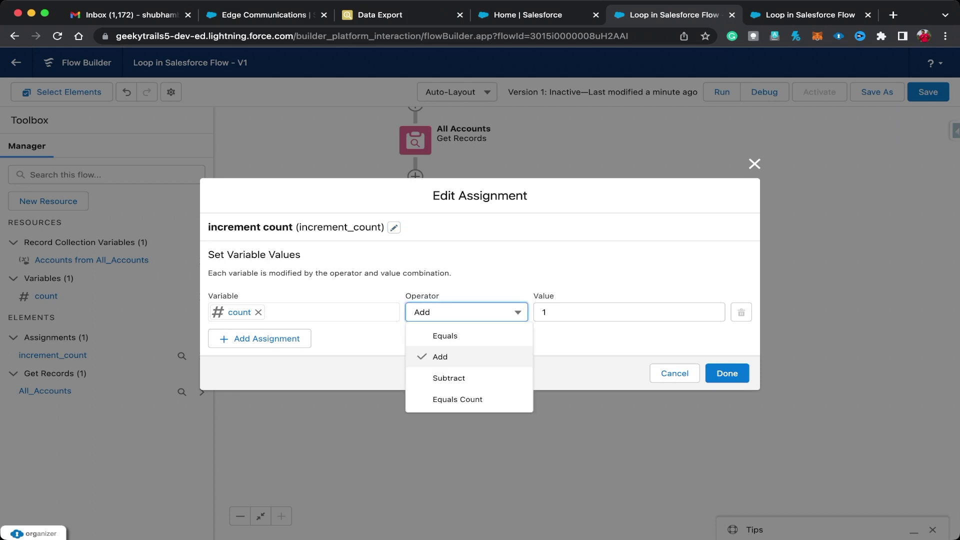
left_click(466, 400)
left_click(546, 306)
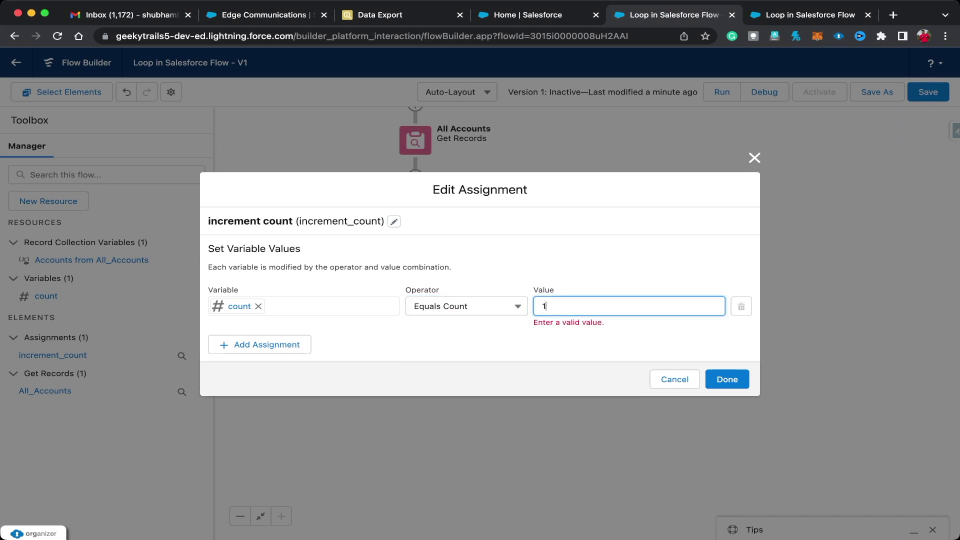
key("BackSpace")
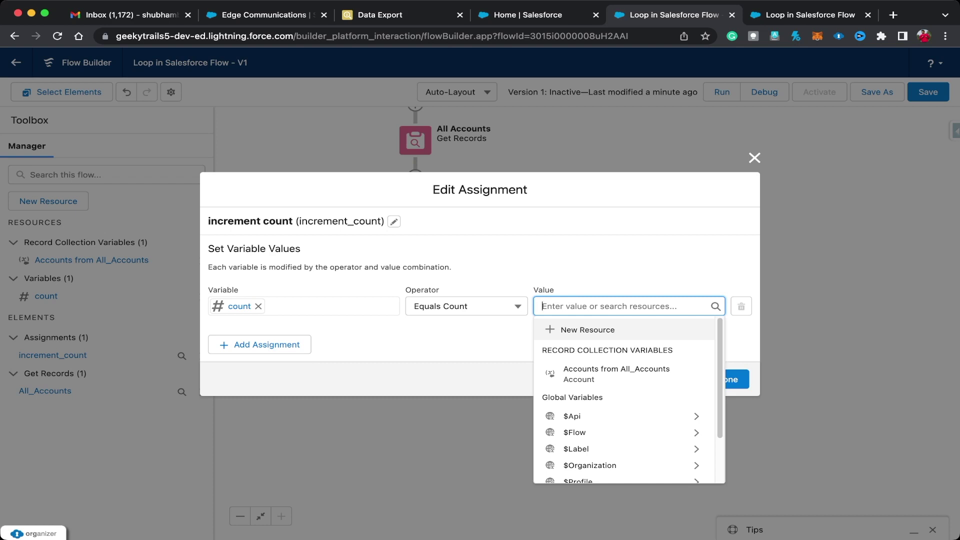
type("all")
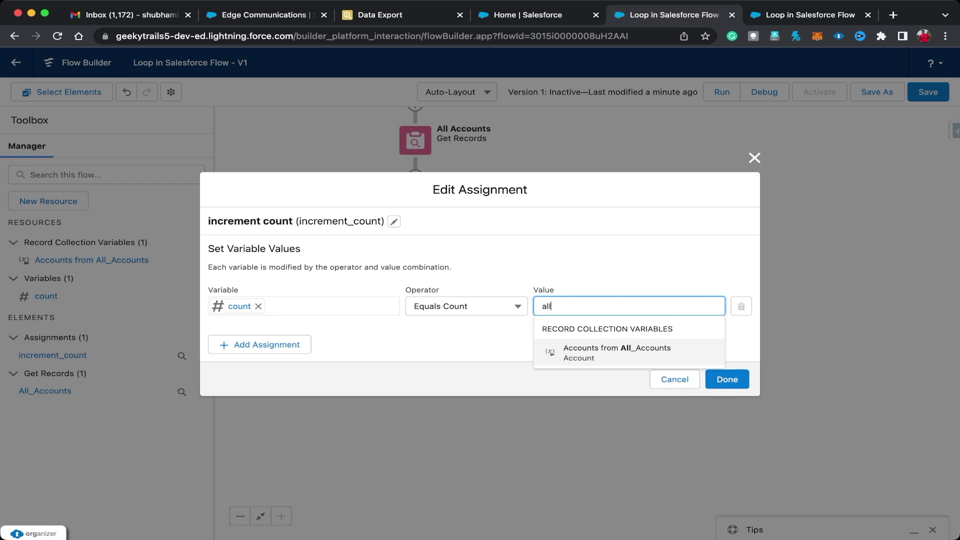
left_click(629, 353)
left_click(726, 374)
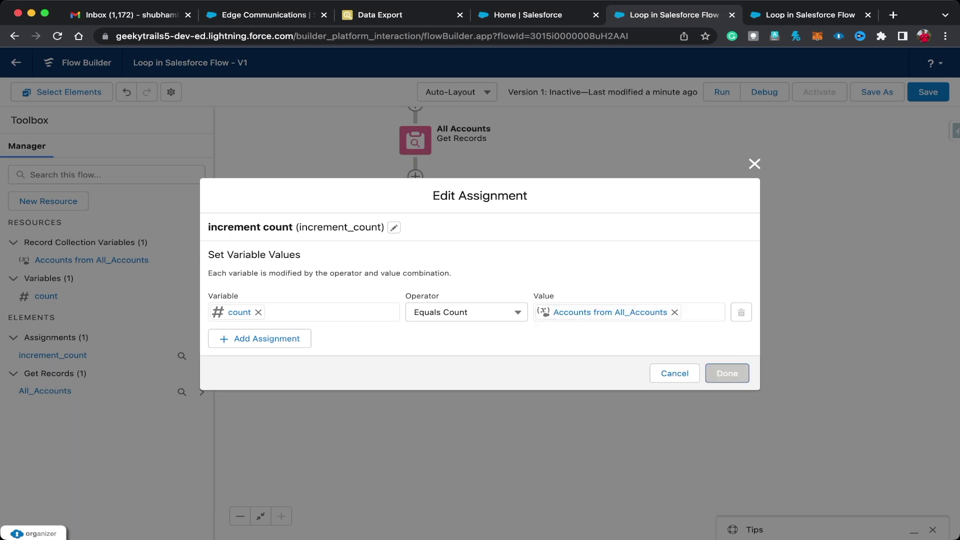
left_click(728, 373)
Add a screen after the increment count assignment and place a Display Text component on it
left_click(416, 249)
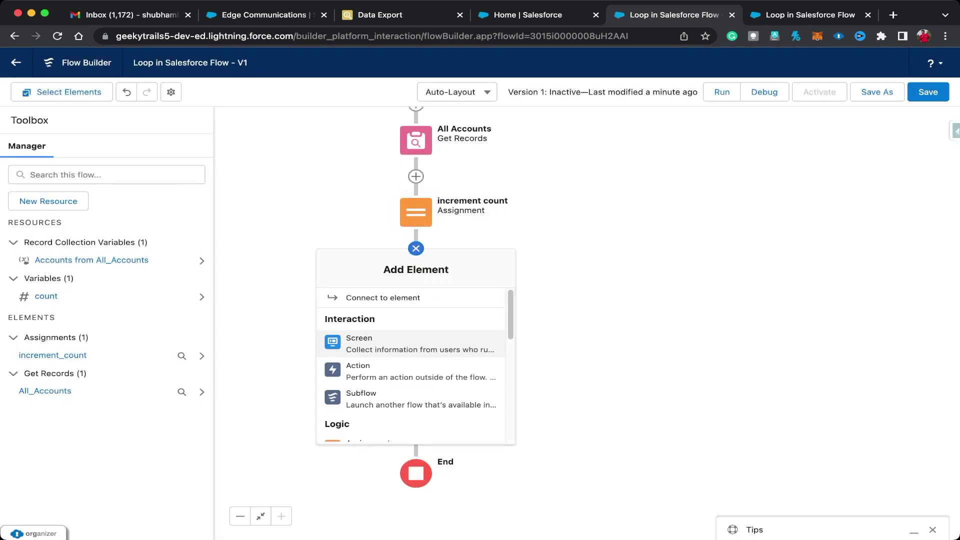
left_click(380, 343)
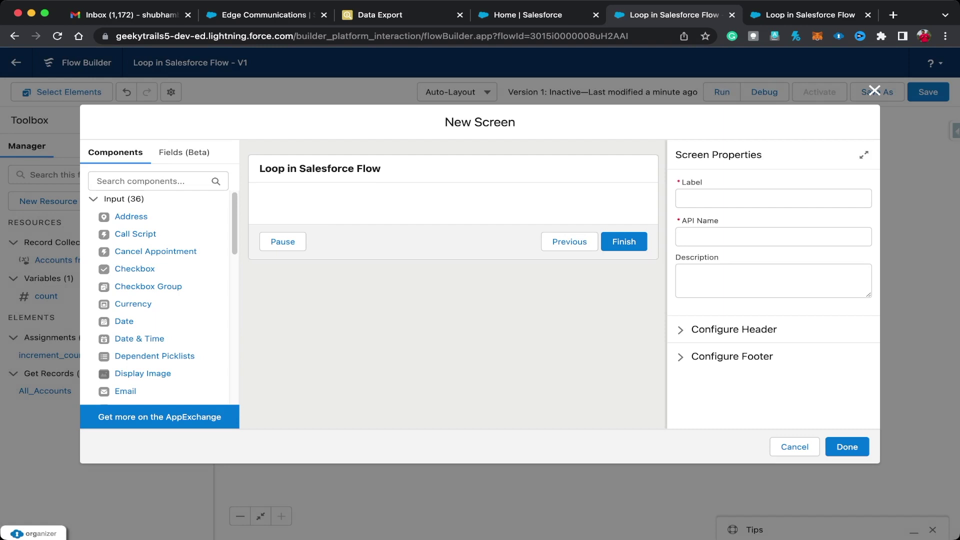
type("disp")
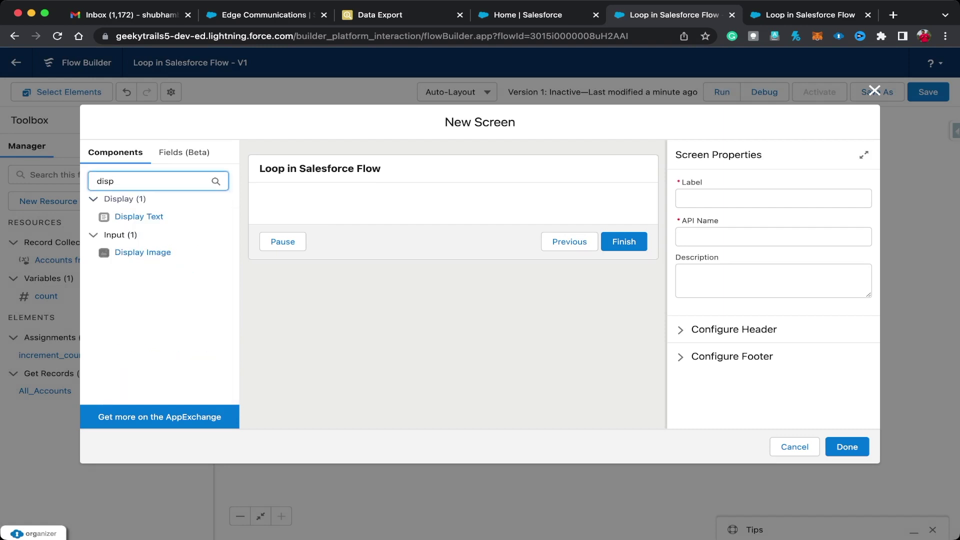
left_click_drag(138, 216, 453, 207)
left_click_drag(350, 207, 350, 207)
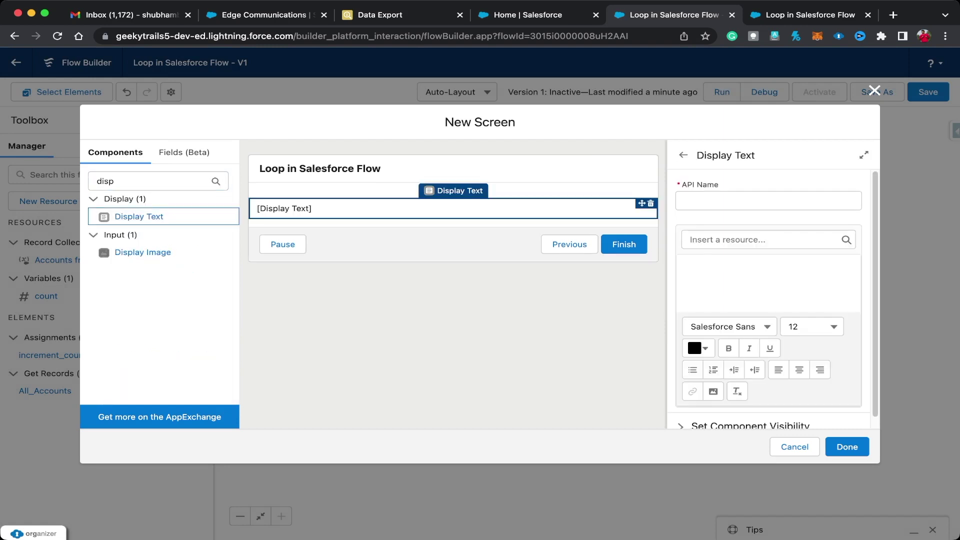
Give the Display Text component the API name countvalue and set its content to {!count}
left_click(684, 201)
type("cu")
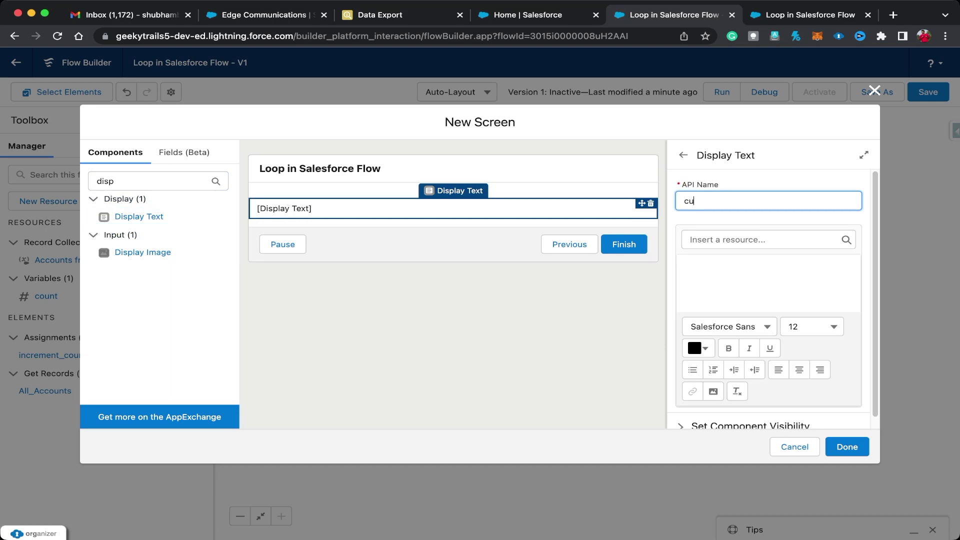
key("BackSpace")
key("BackSpace")
type("countvalue")
left_click(687, 270)
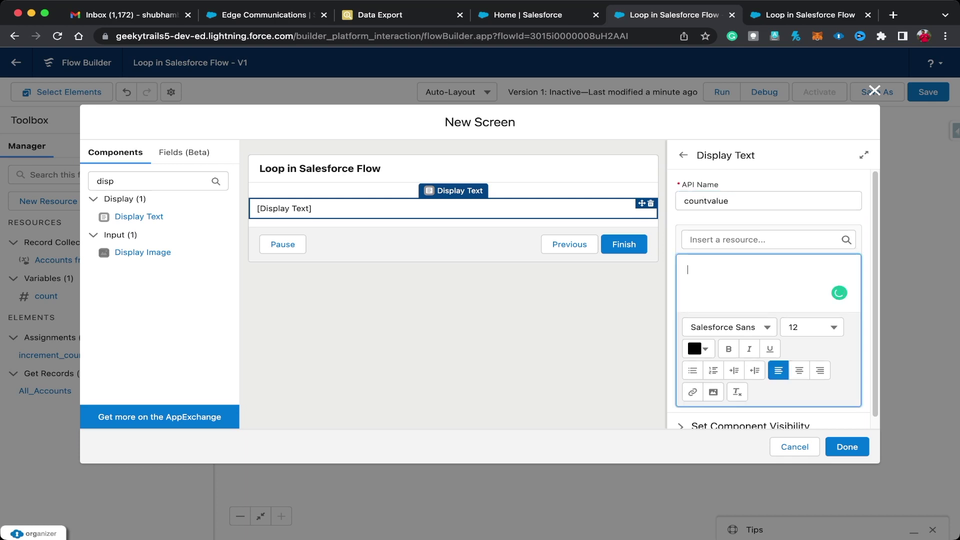
type("{!count")
key("Down")
key("Down")
key("Return")
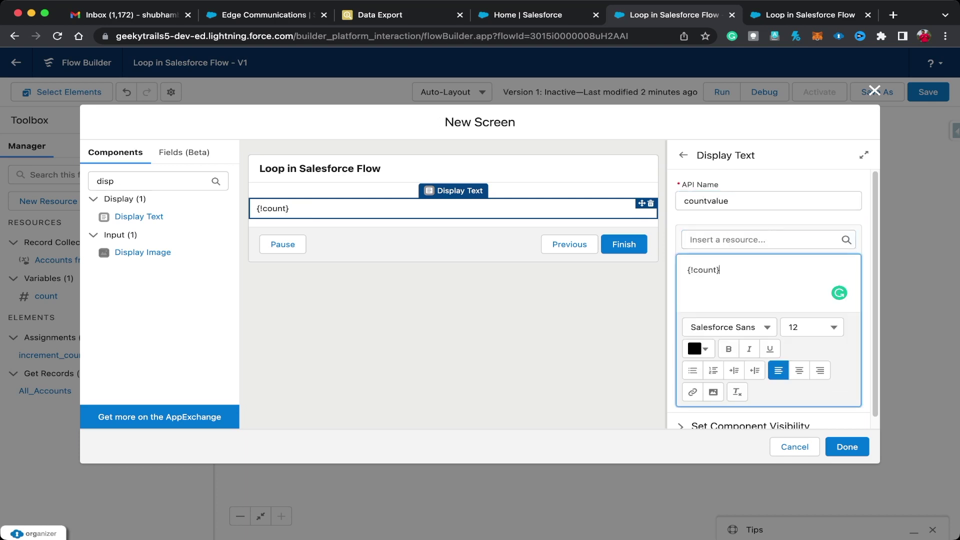
Set the new screen's label and API name to "a" and finish the screen
left_click(847, 446)
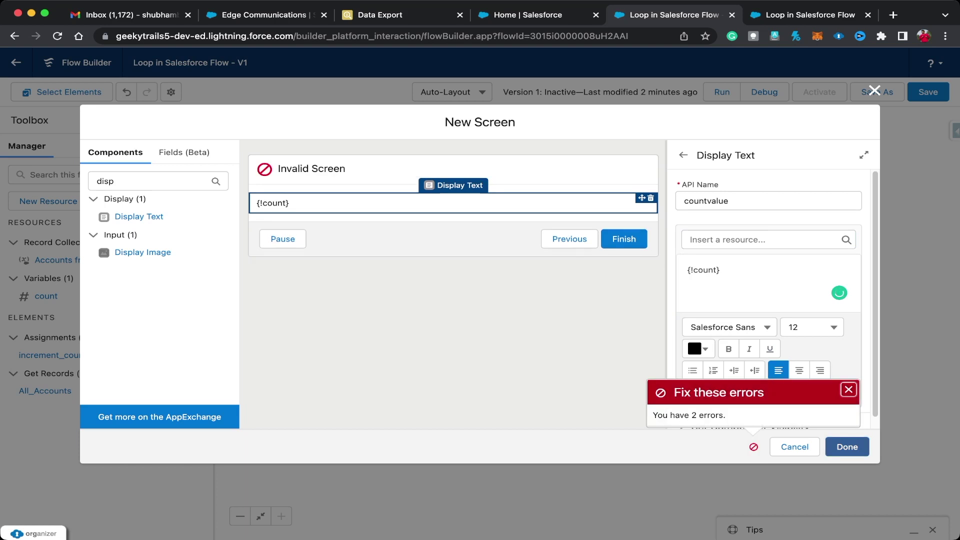
left_click(773, 198)
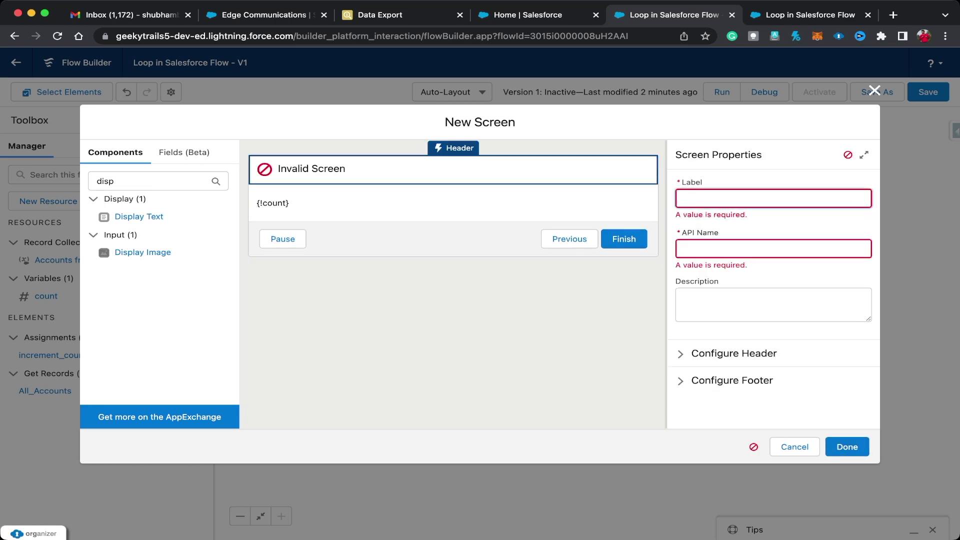
type("a")
key("Tab")
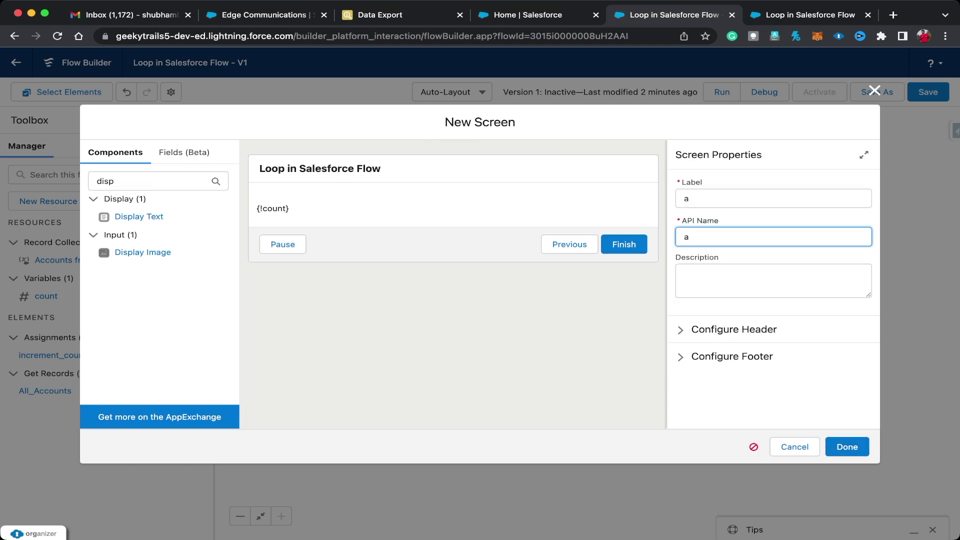
left_click(847, 447)
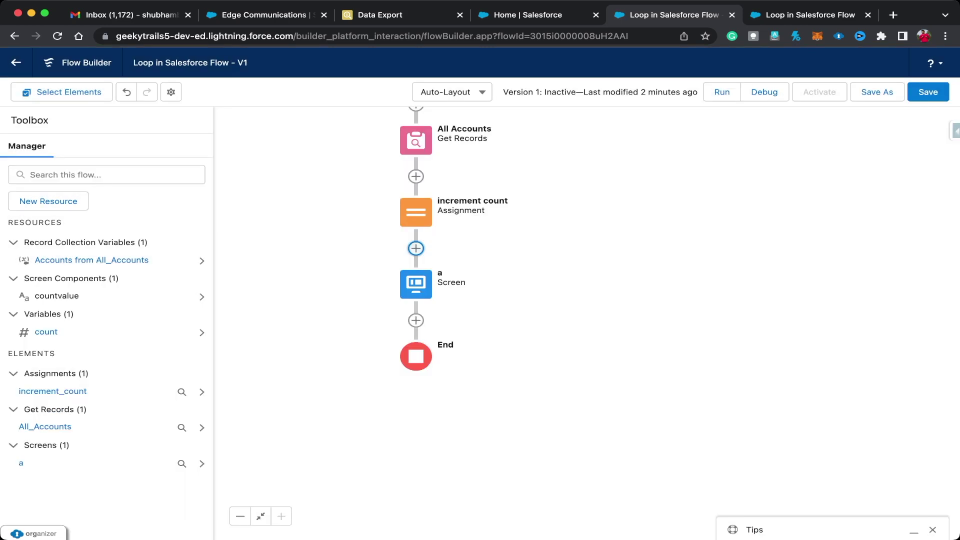
Save the flow, debug it with the default options and check the account count displayed on the screen
left_click(928, 92)
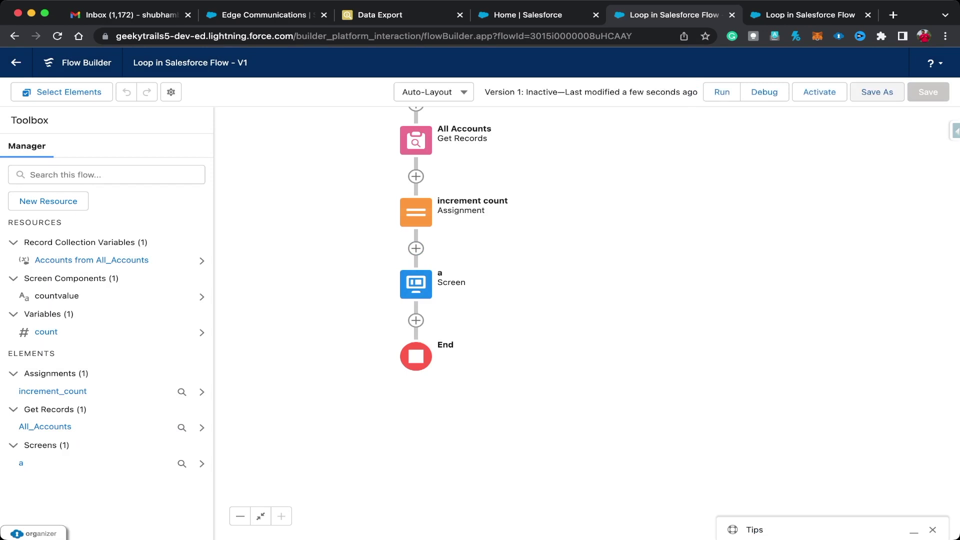
left_click(763, 92)
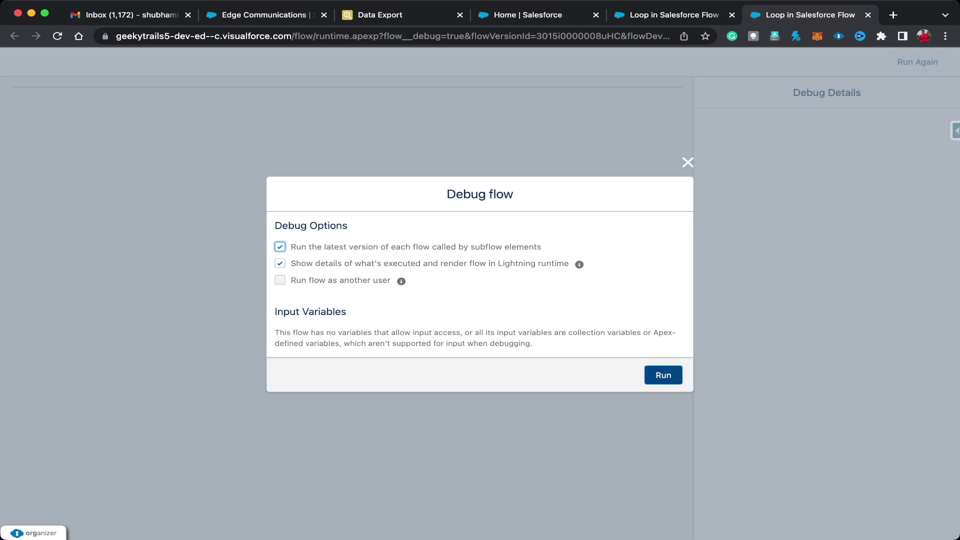
left_click(663, 375)
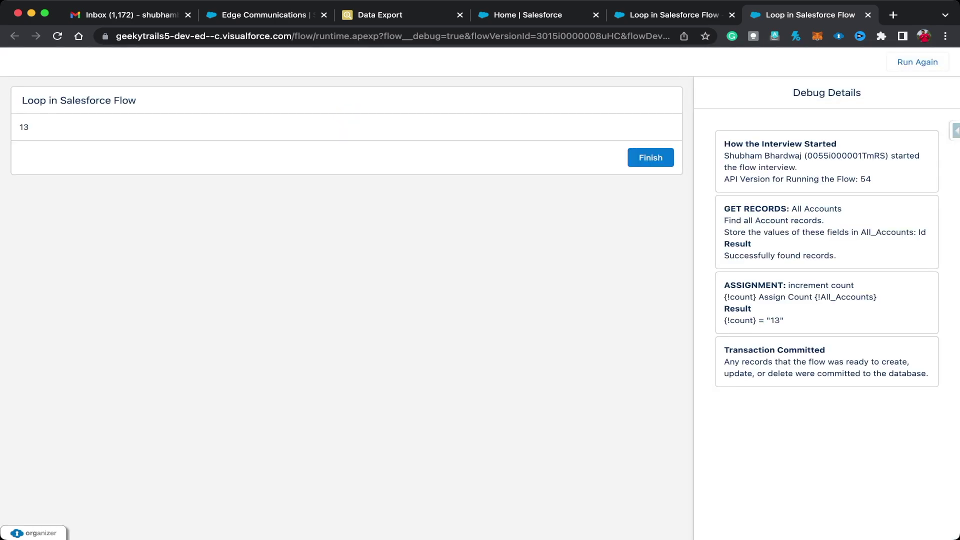
left_click_drag(29, 127, 20, 127)
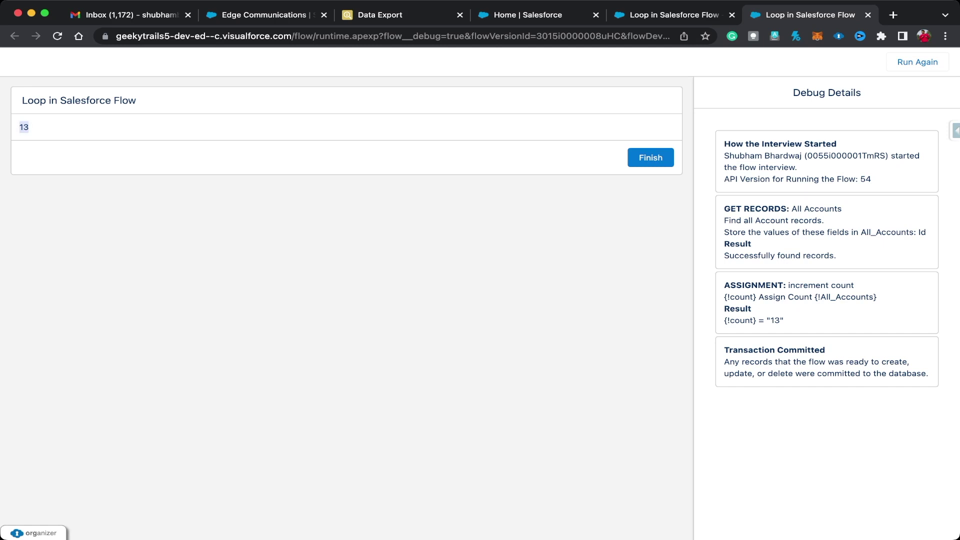